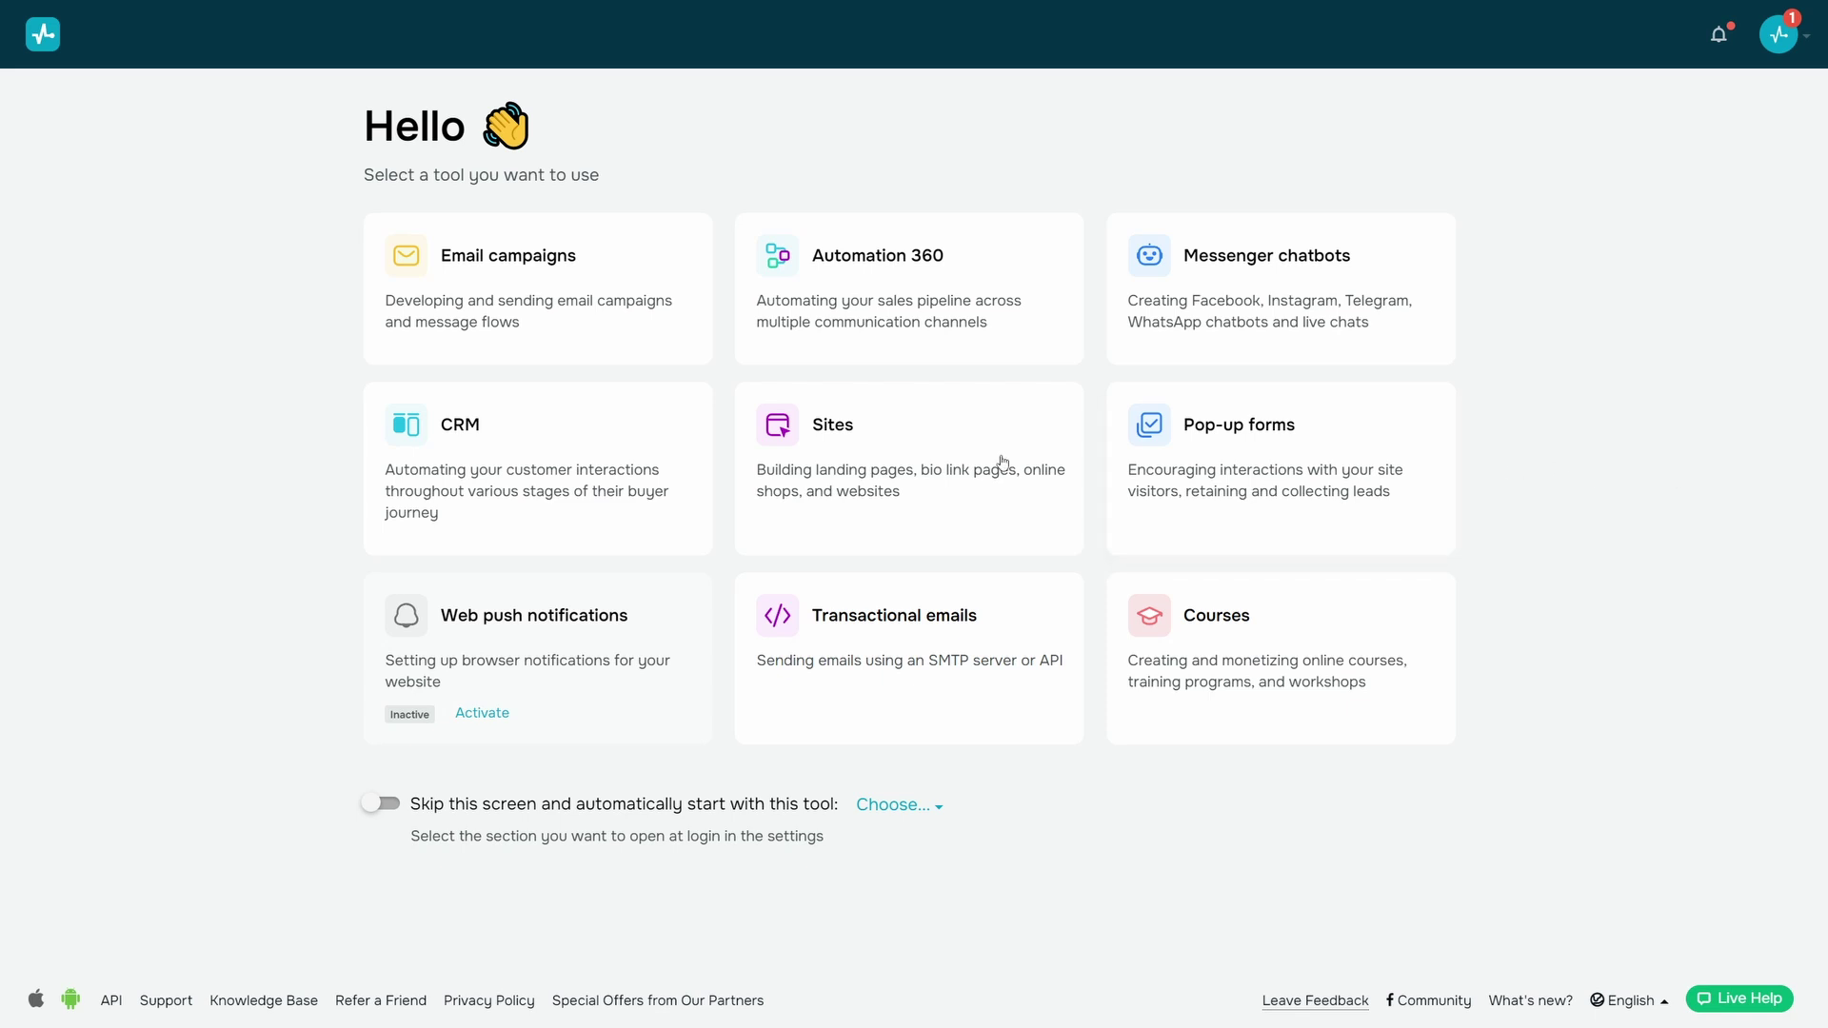
Go to Sites and open the options menu on the 3D Artist page row.
click(953, 459)
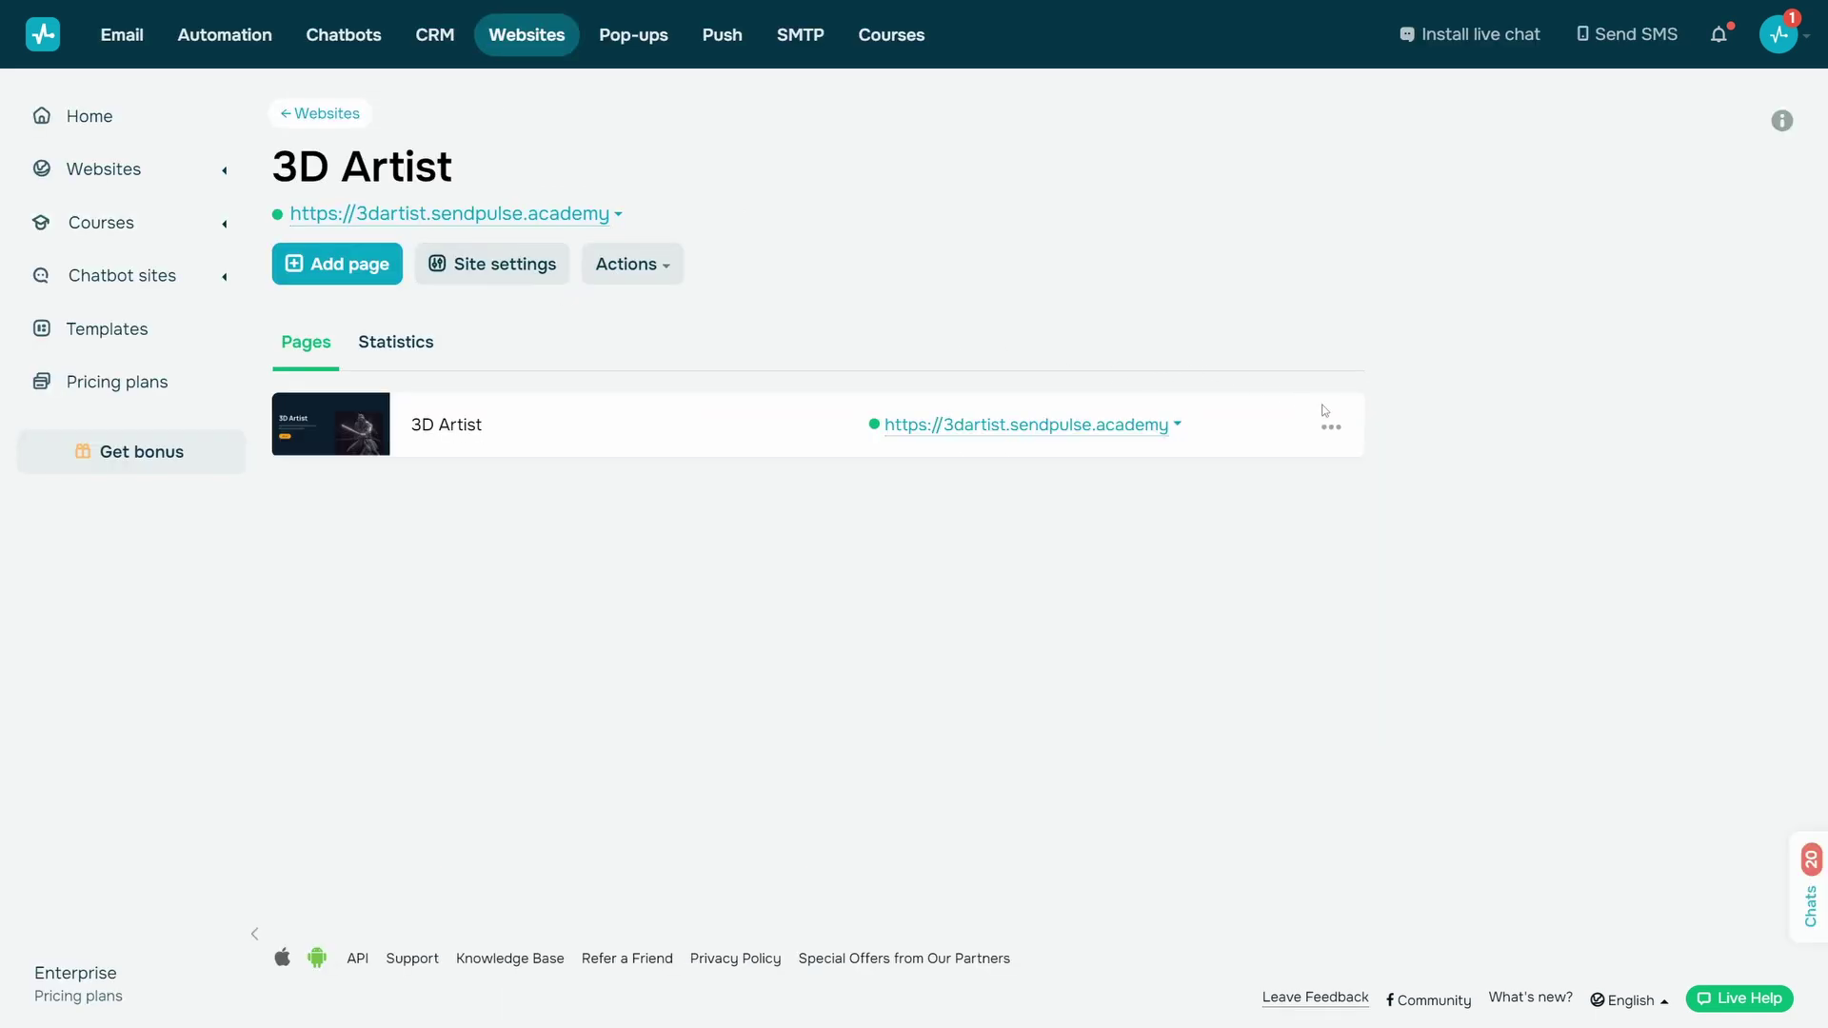
click(1330, 427)
Edit the 3D Artist page and add a Menu widget to its header.
click(1264, 482)
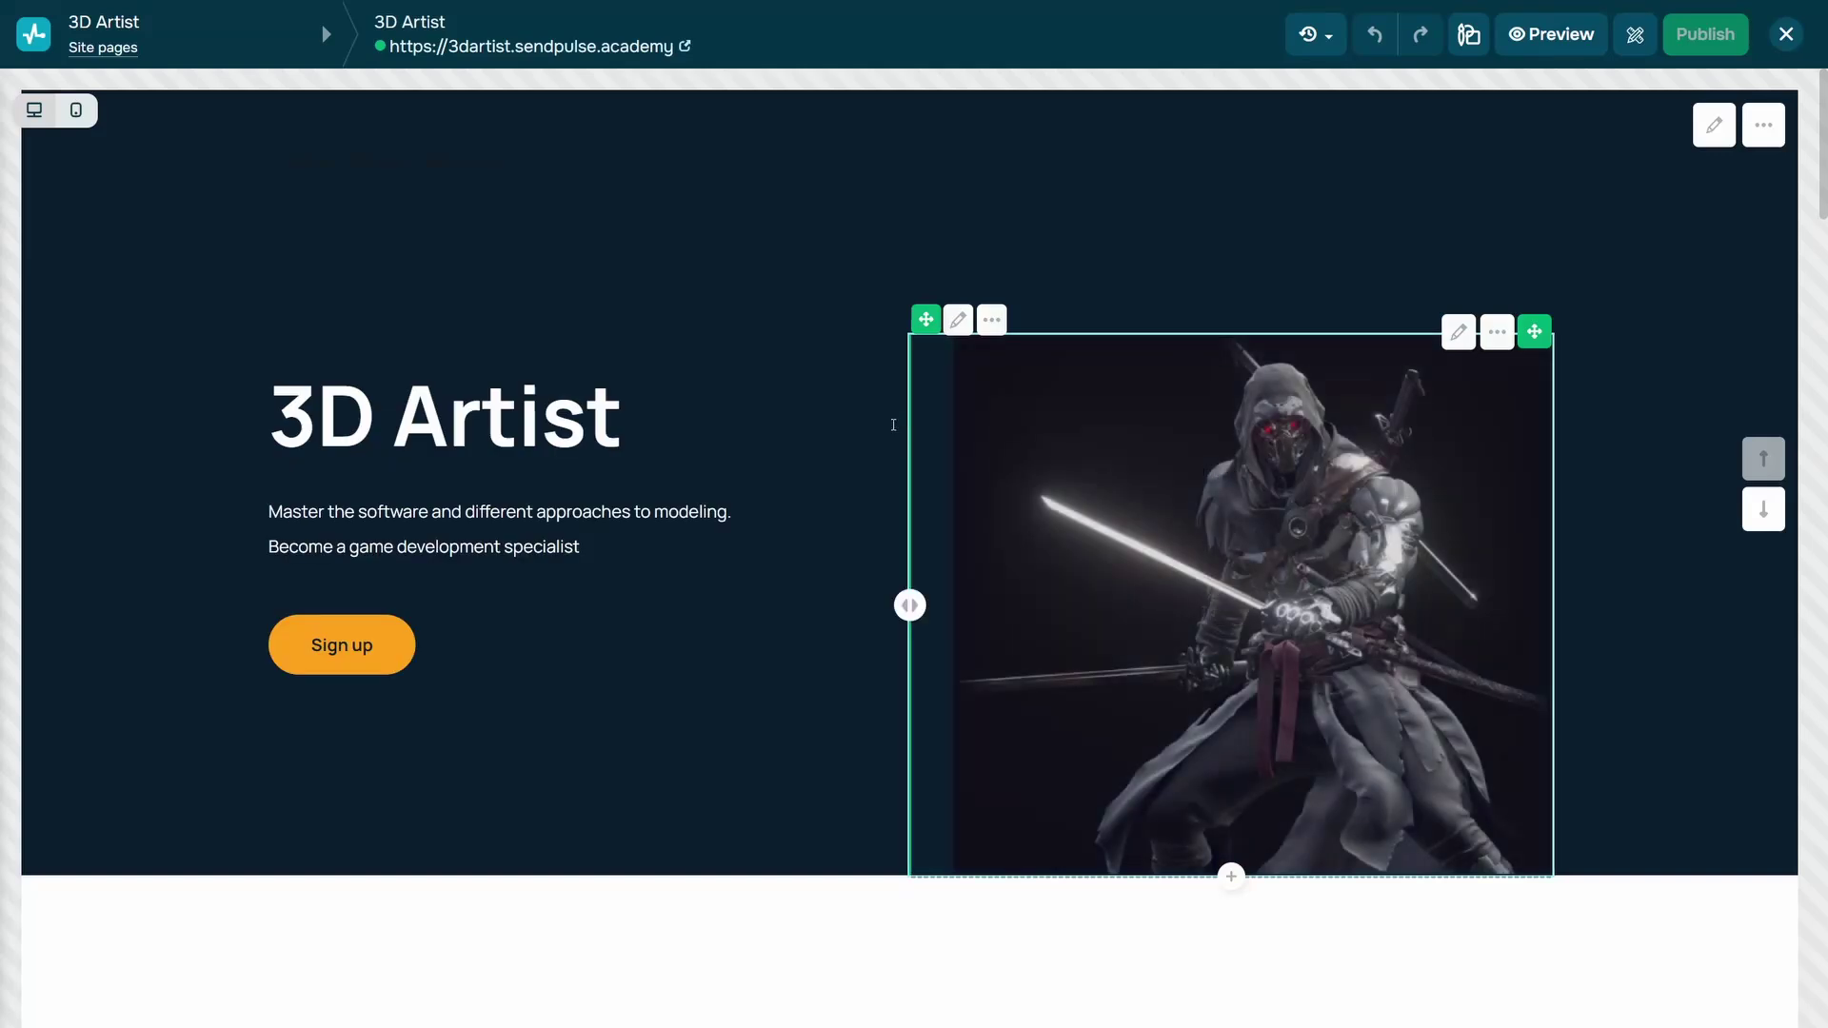
click(910, 189)
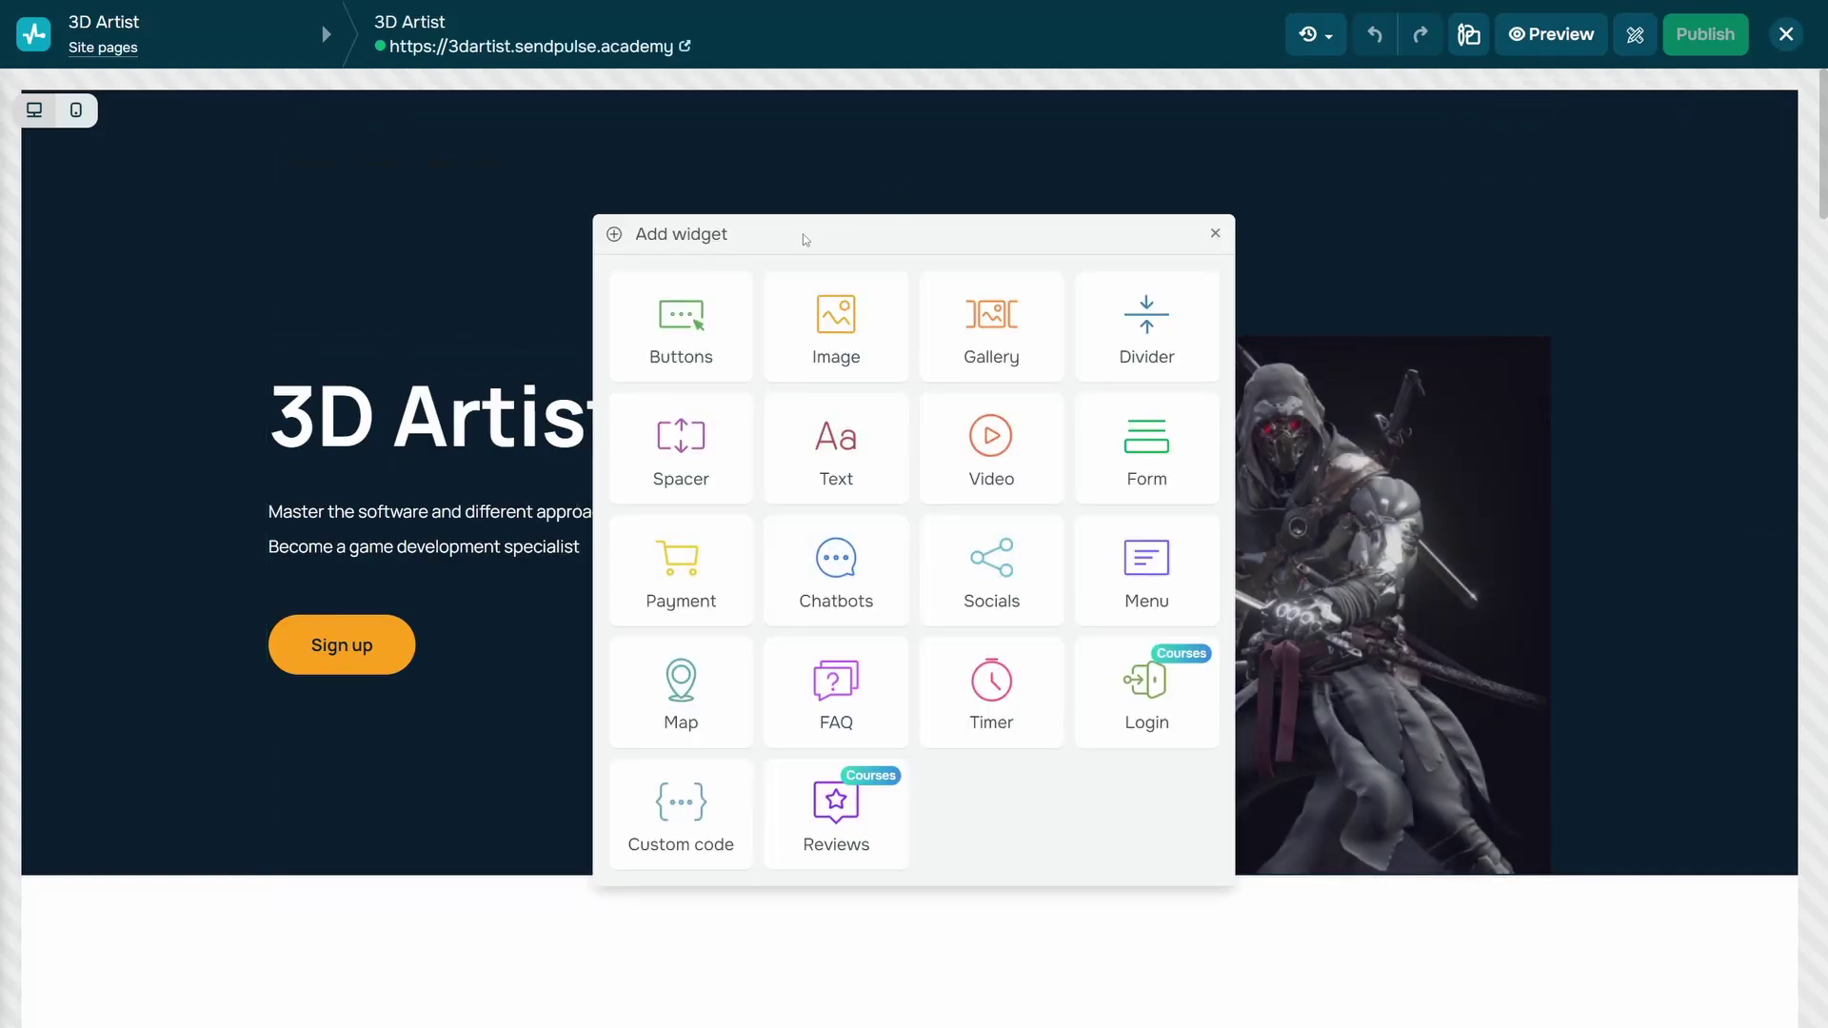
click(1140, 589)
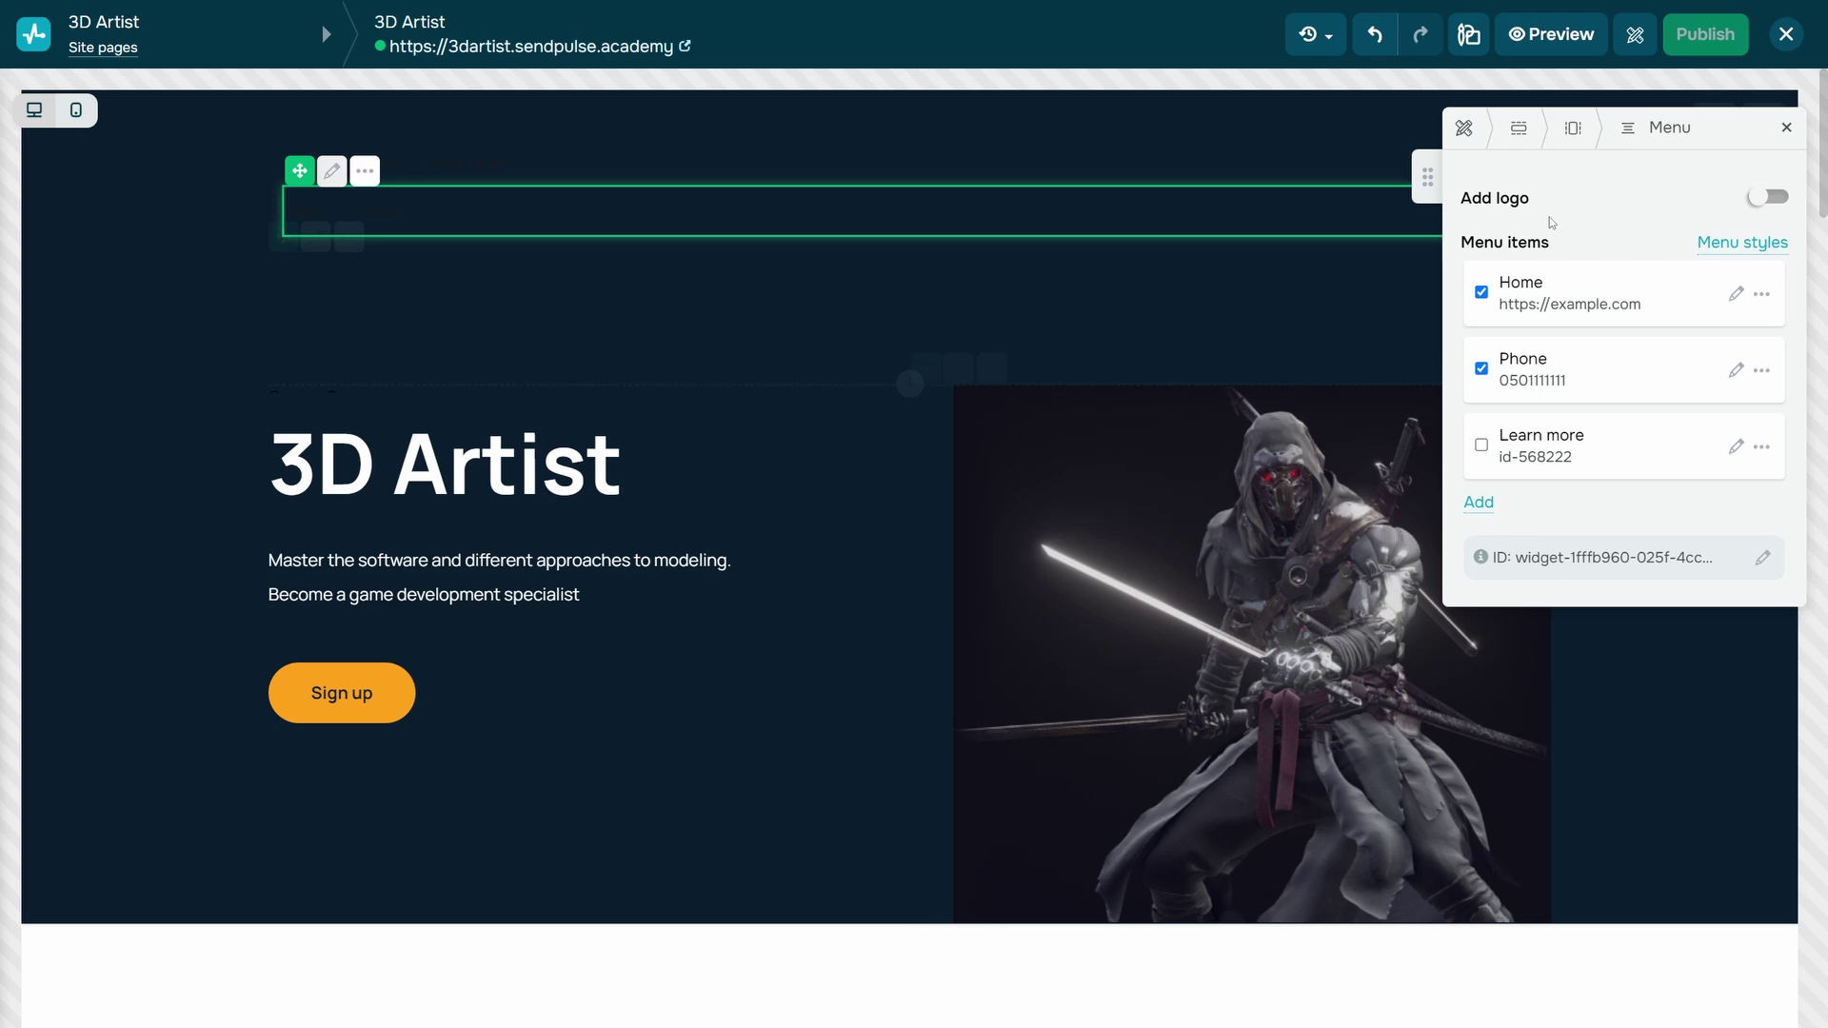
Enable the menu logo, upload an image and change its width, then remove the image.
click(1772, 201)
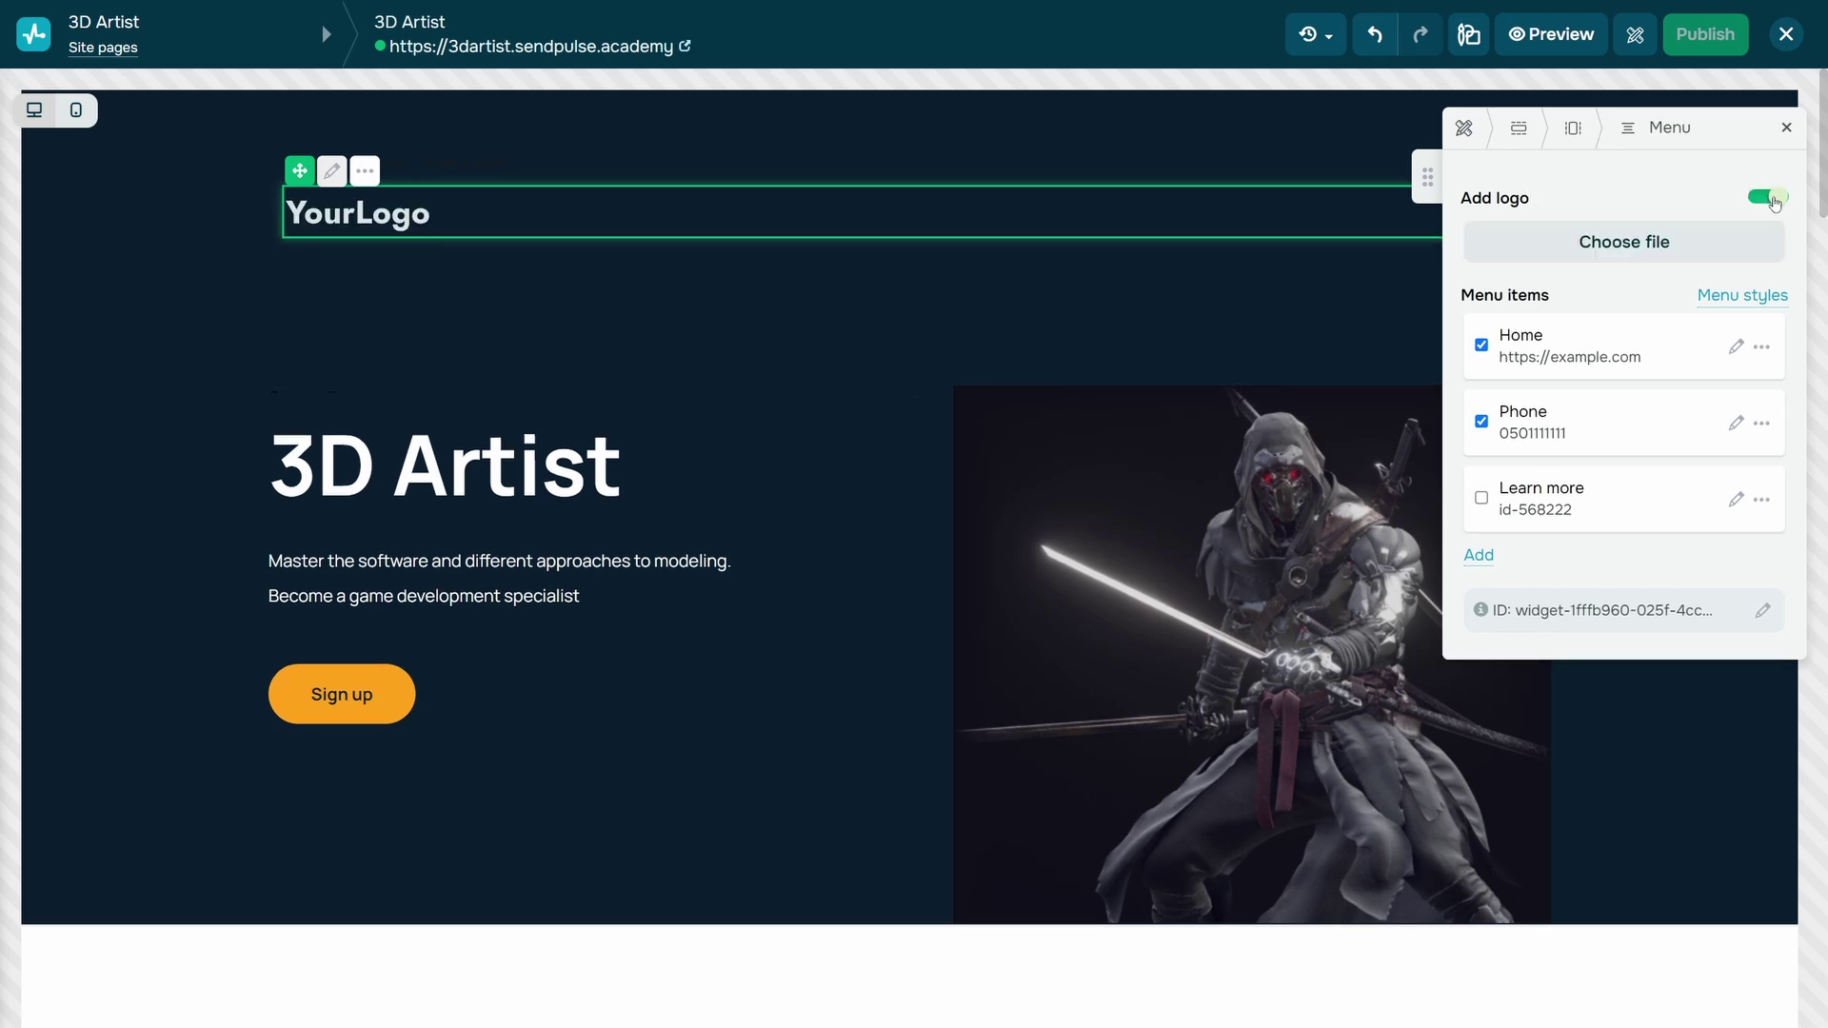
click(1709, 243)
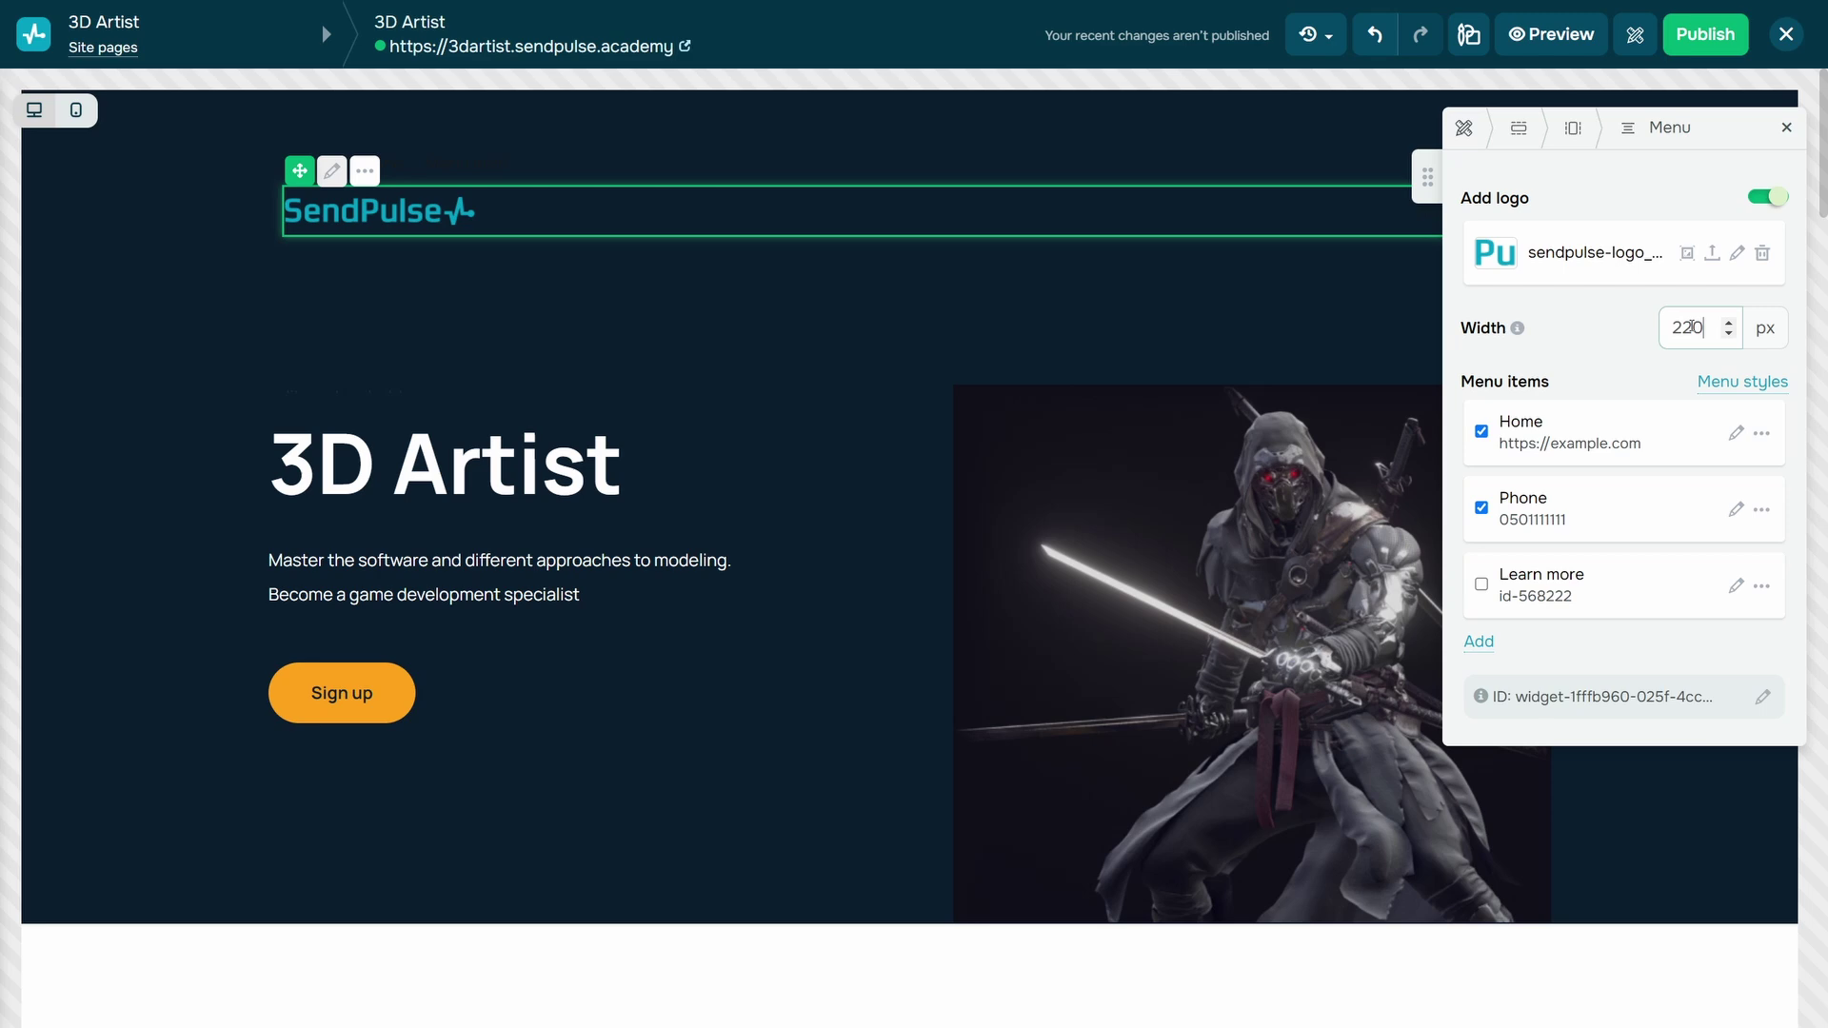
double_click(1689, 327)
text(155)
key(BackSpace)
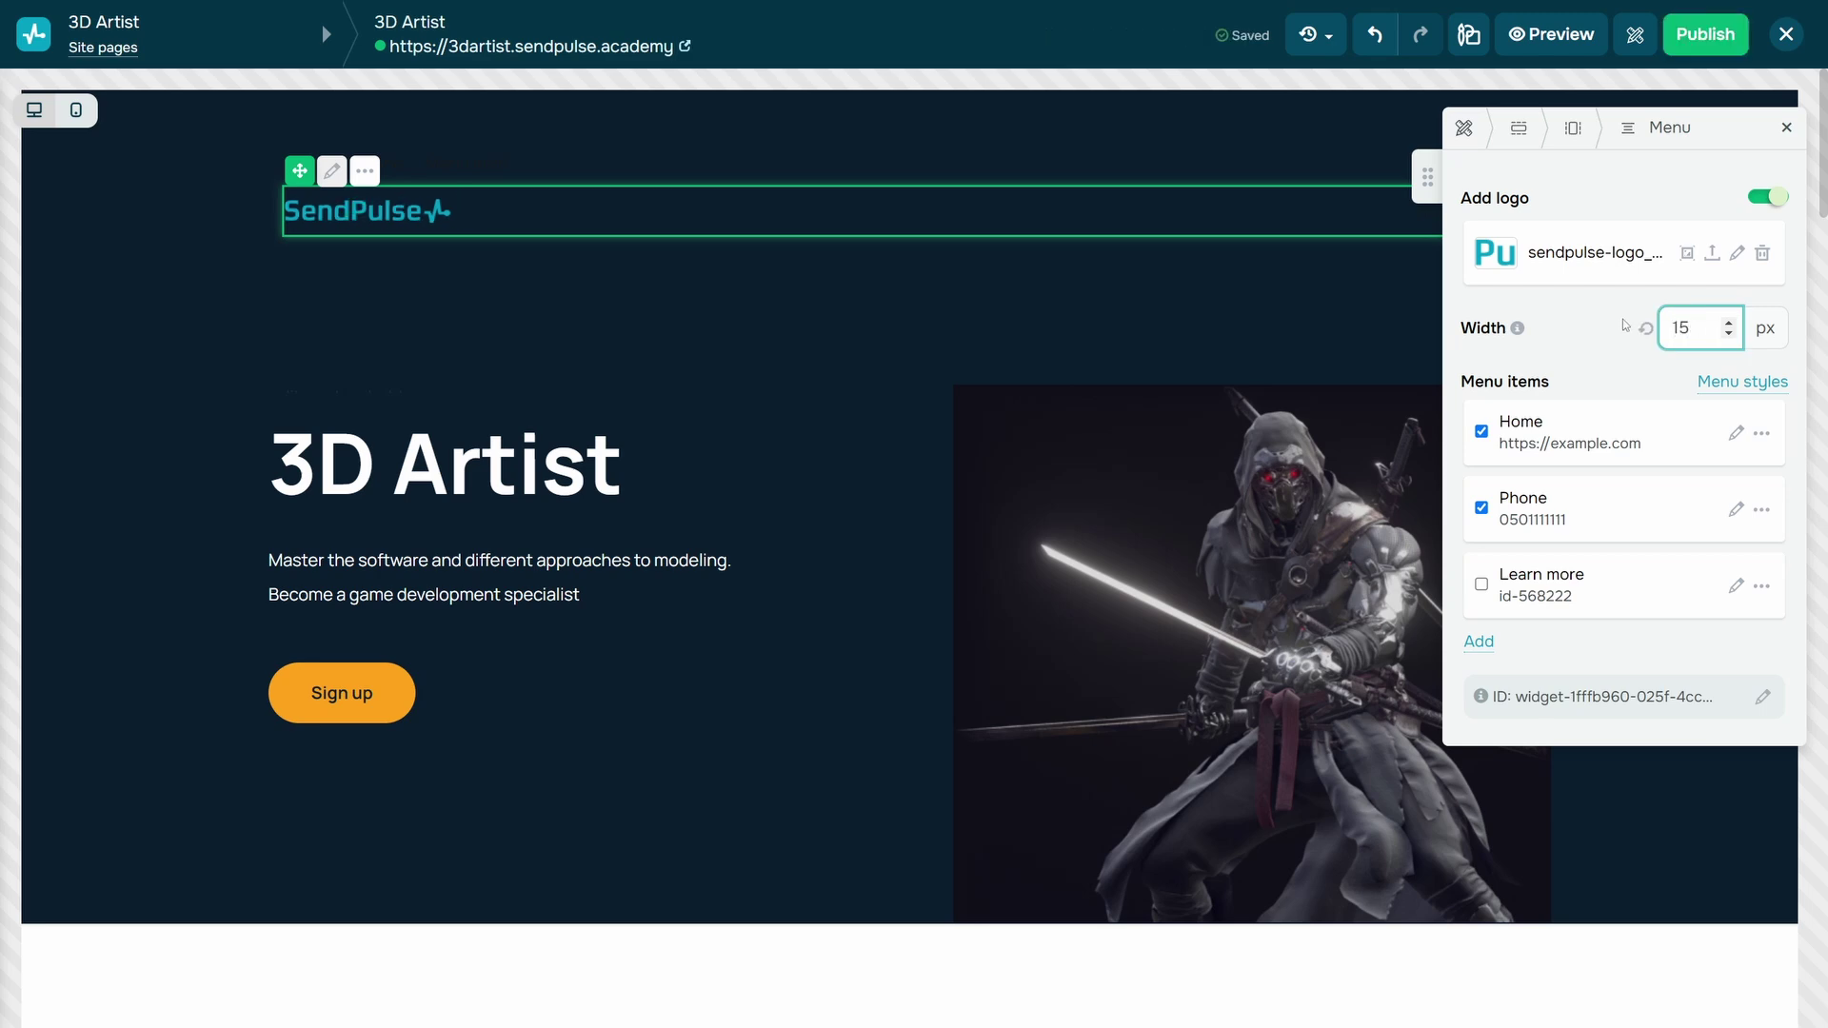
text(2)
click(1583, 313)
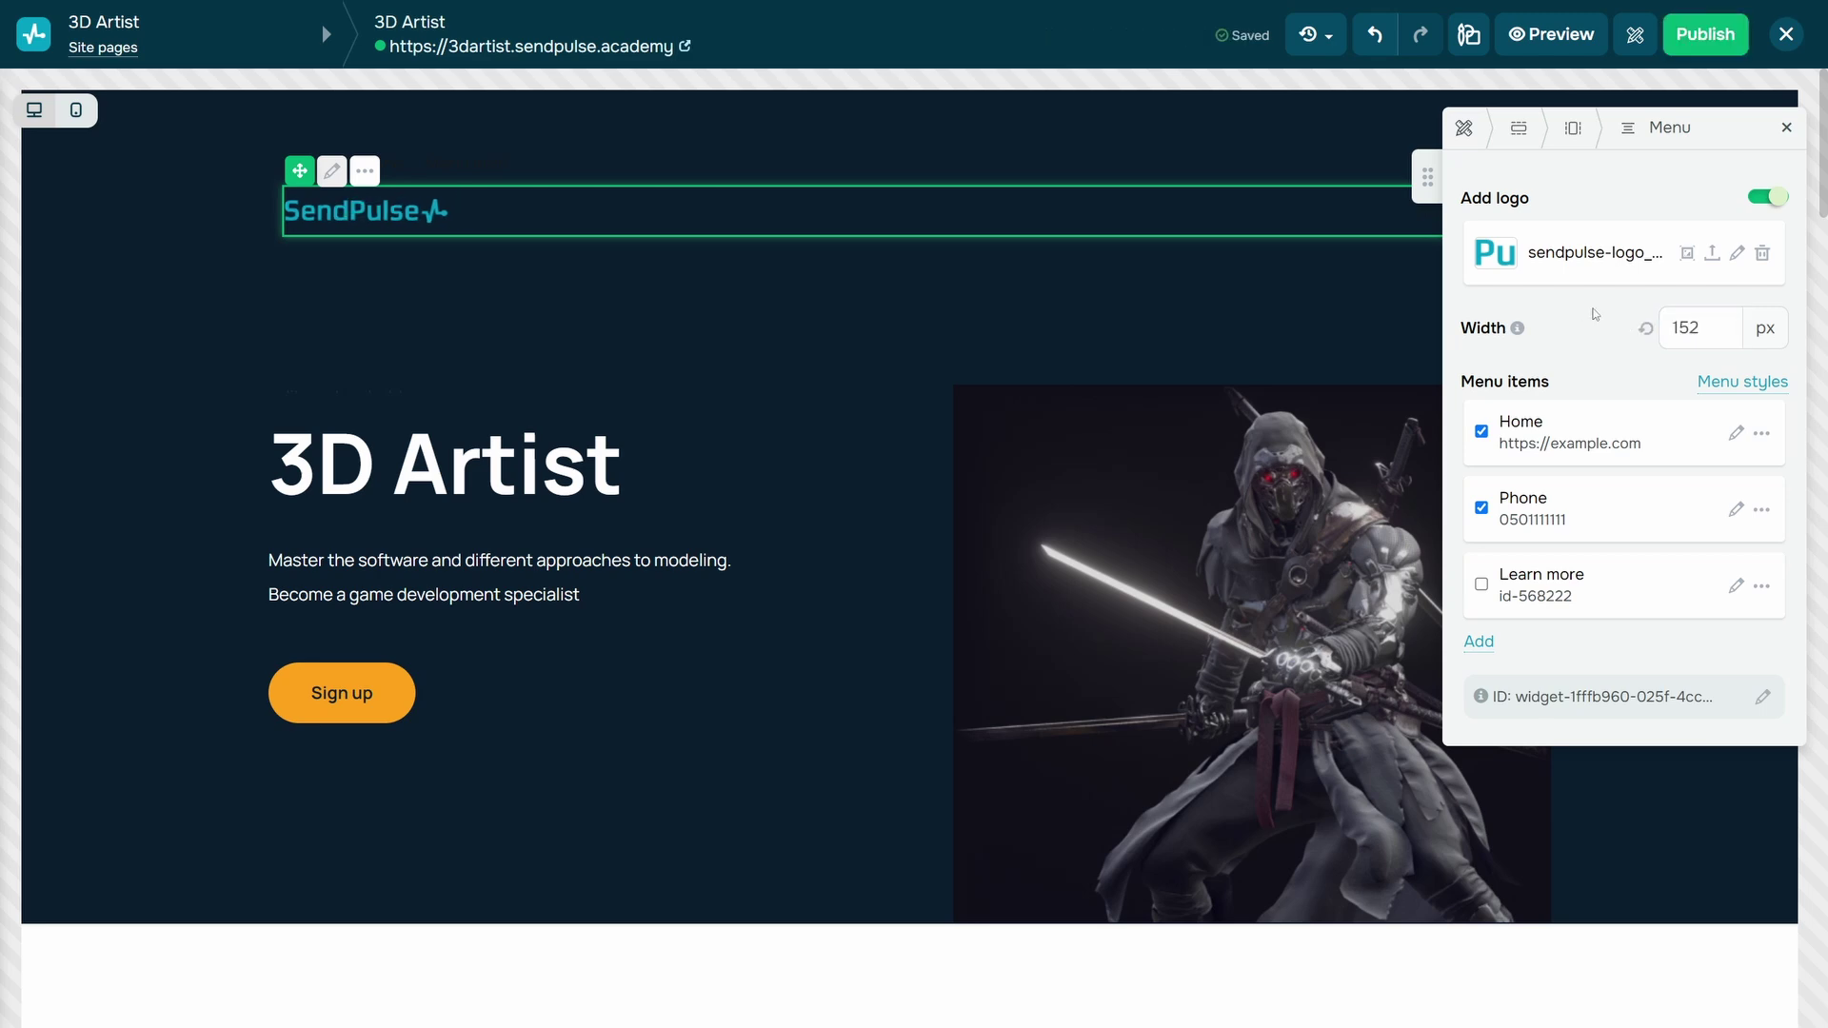
click(1765, 256)
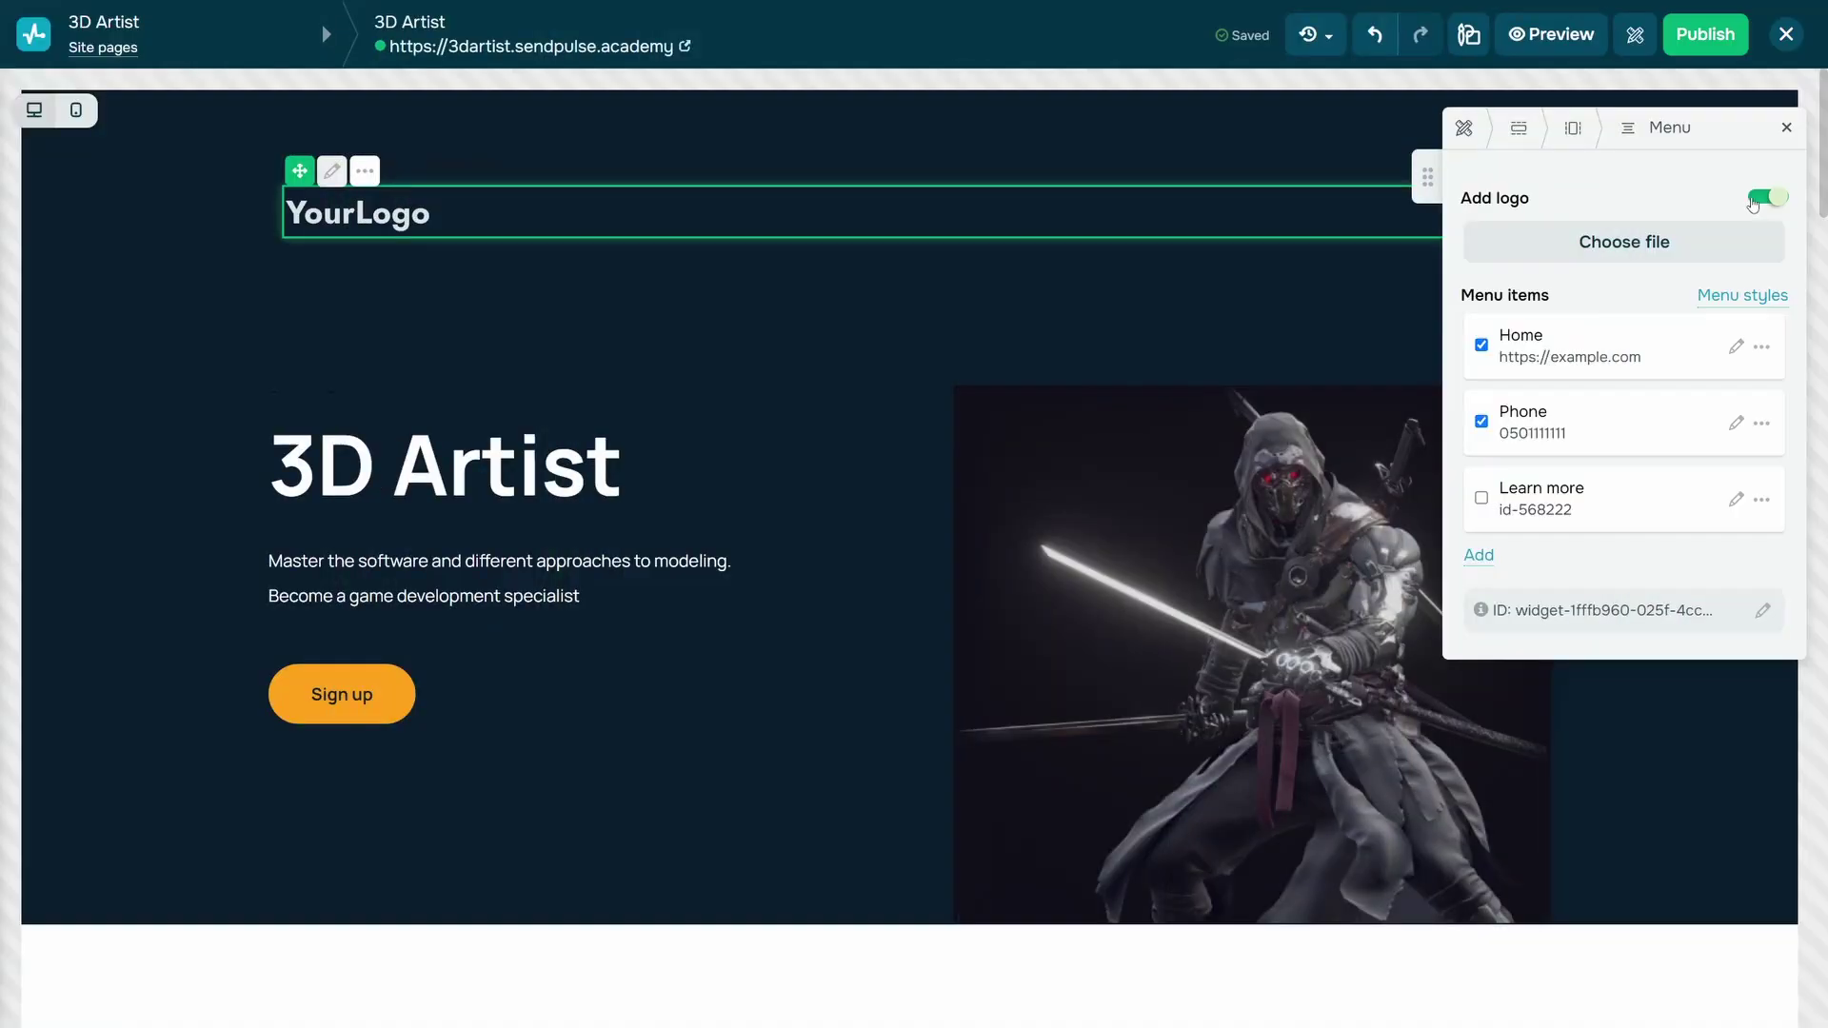
Add a new item to the header menu below Learn more and open its settings.
click(1482, 497)
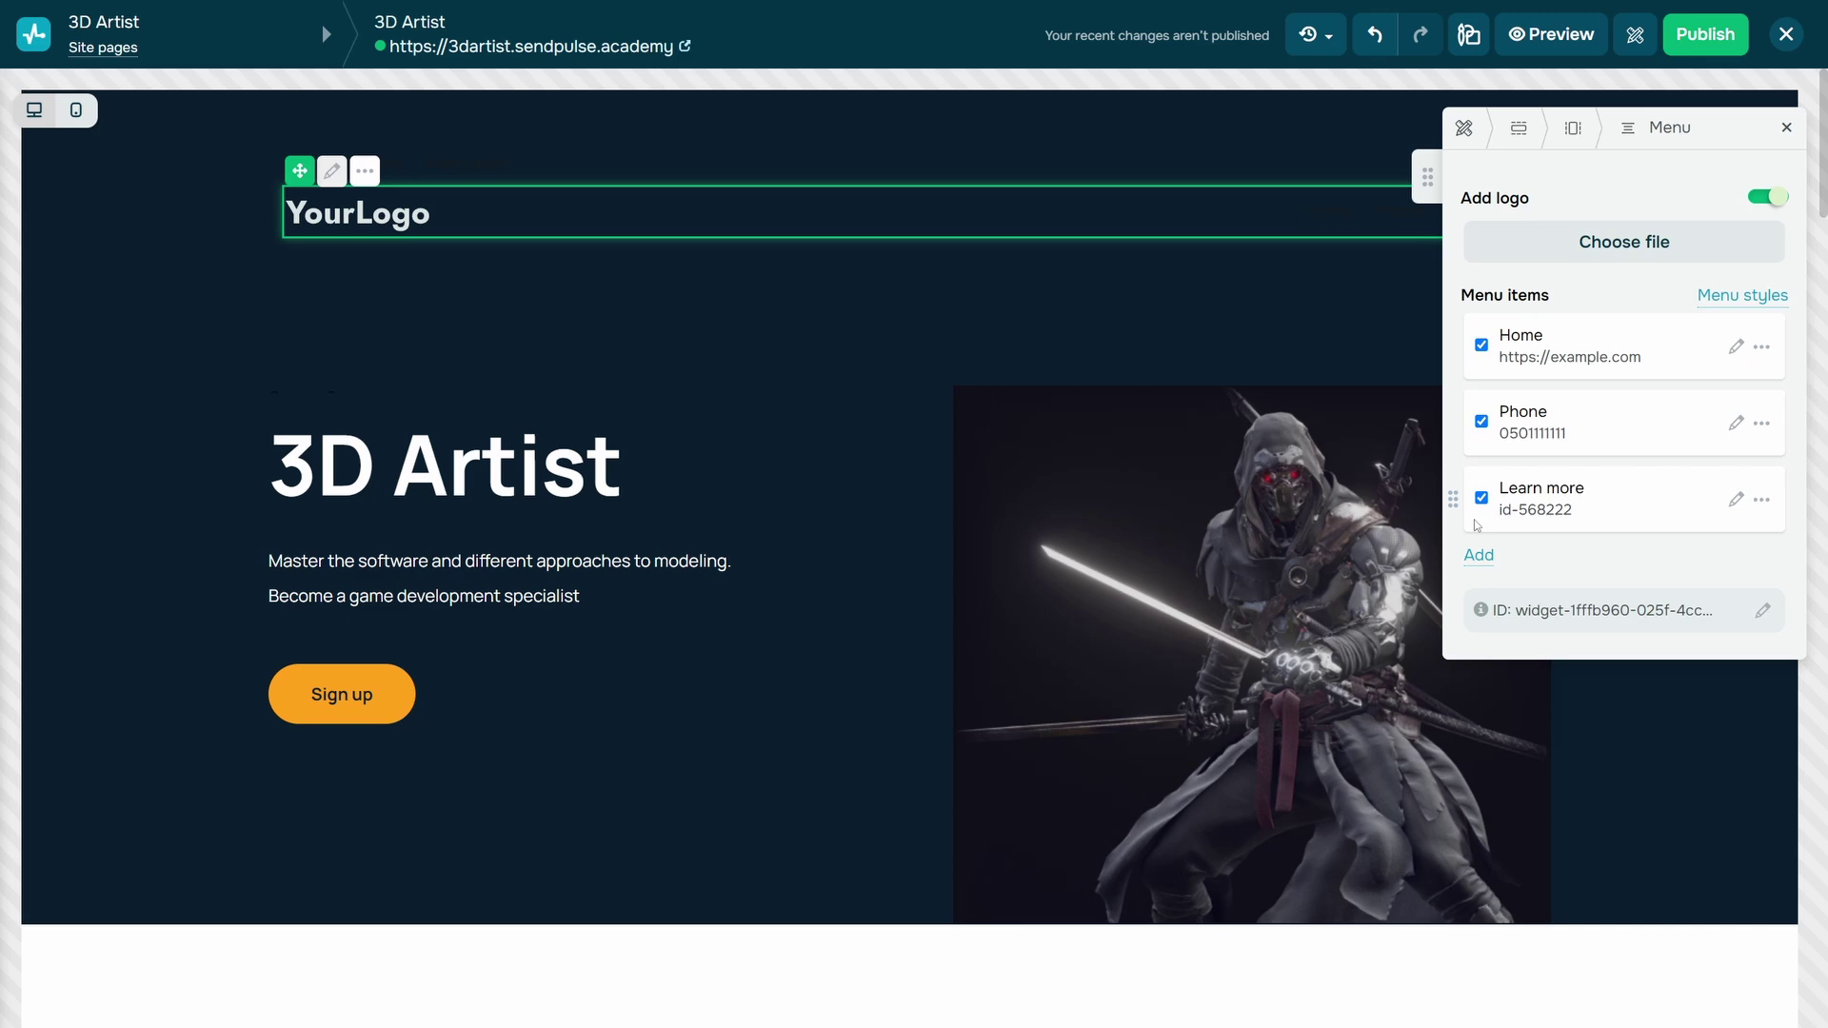
click(1482, 555)
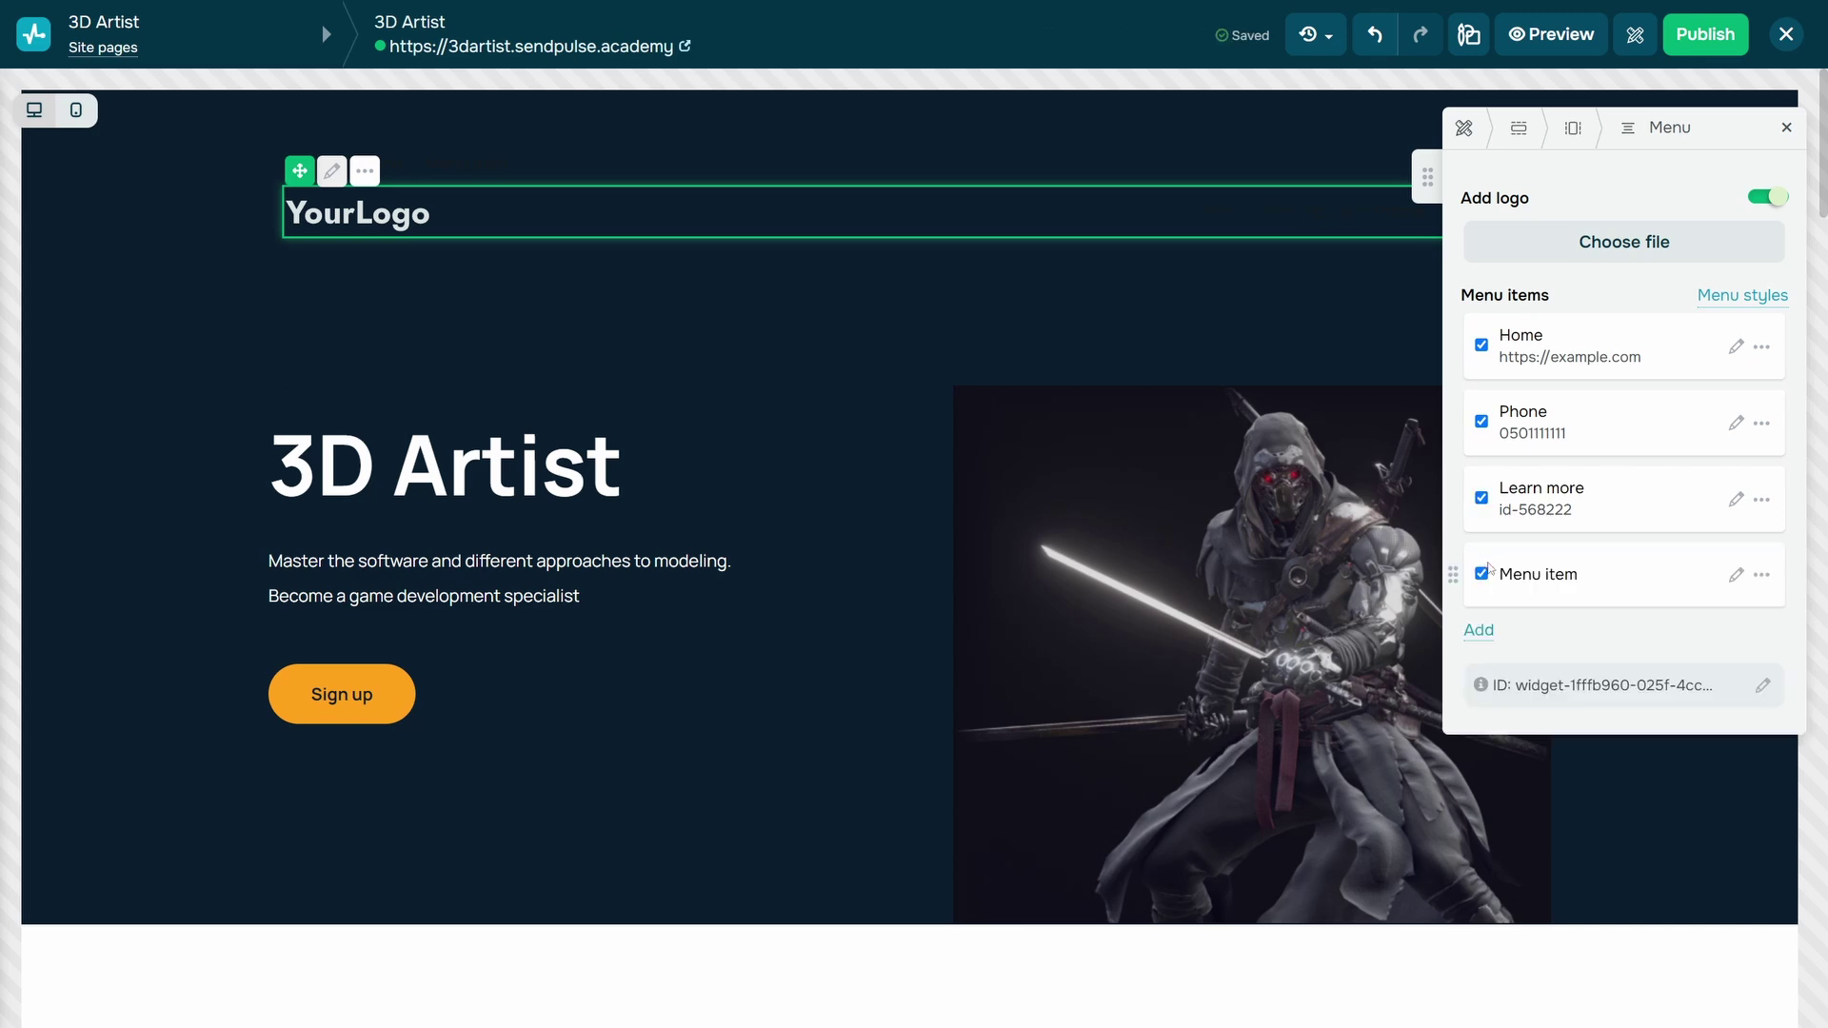
click(1736, 574)
Name the item 'Our team' as a web link opening in a new window, and save.
triple_click(1558, 228)
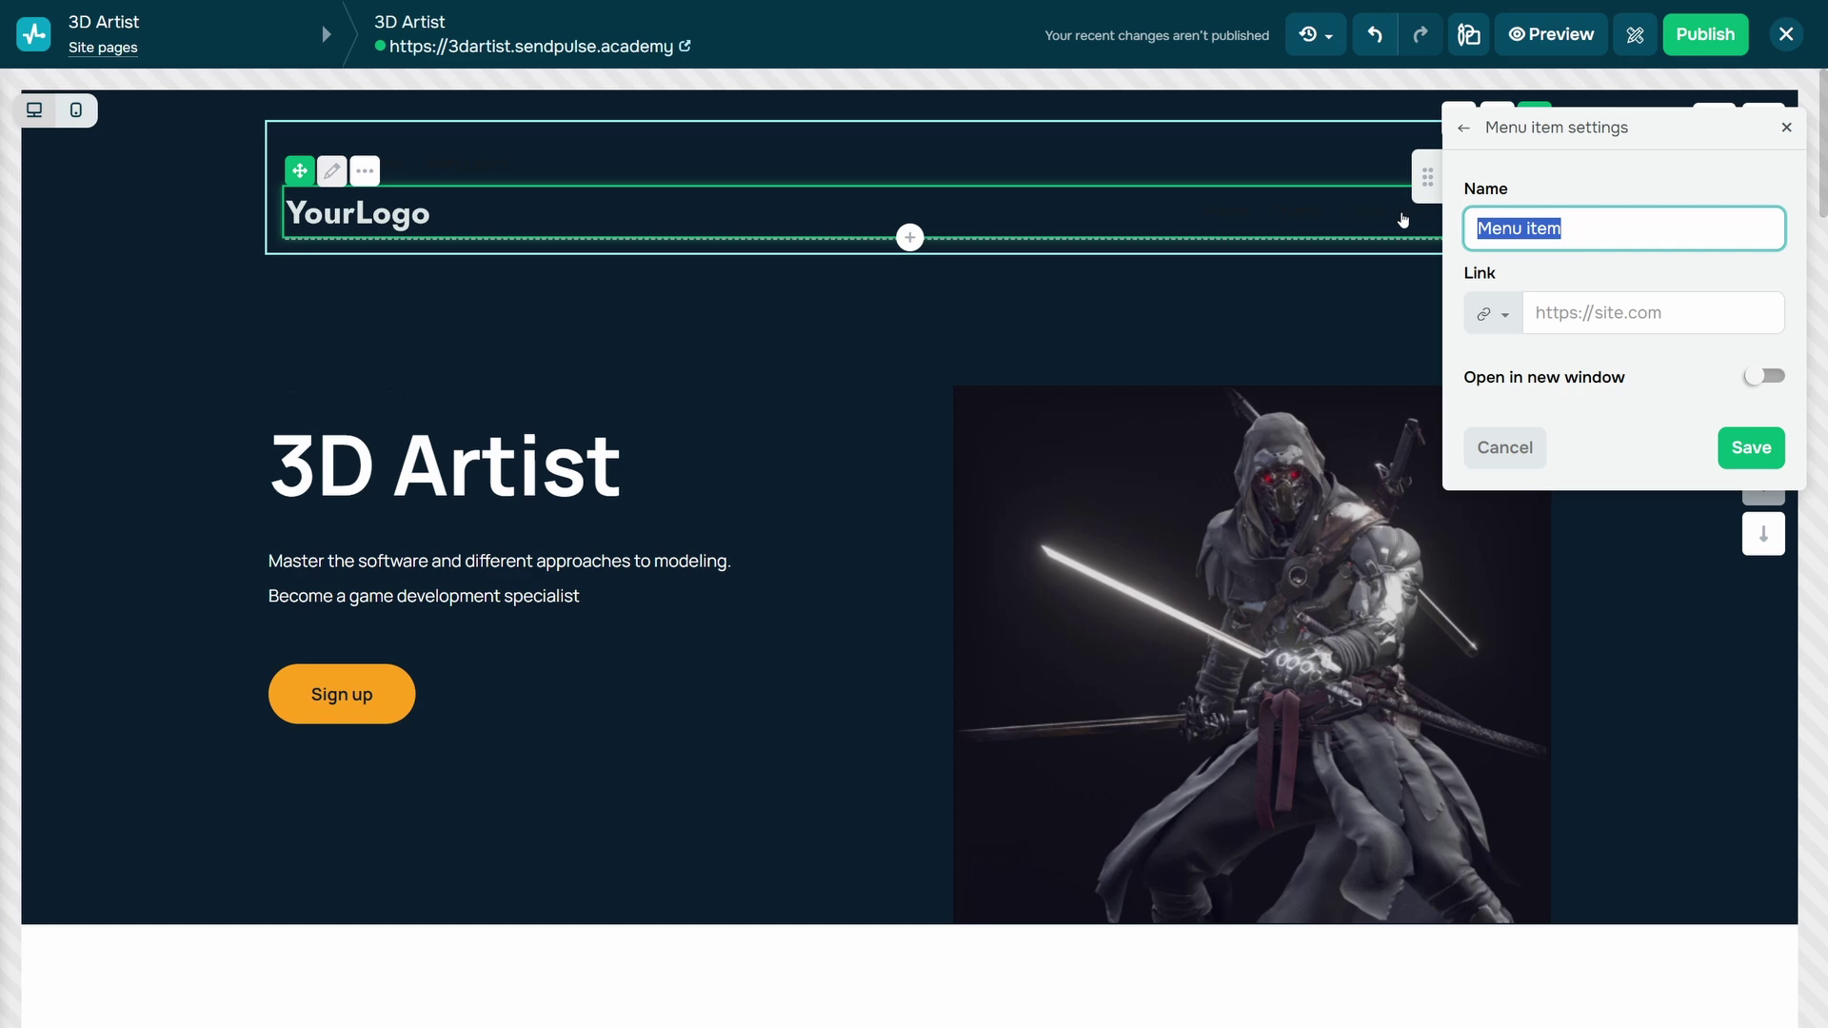
text(O)
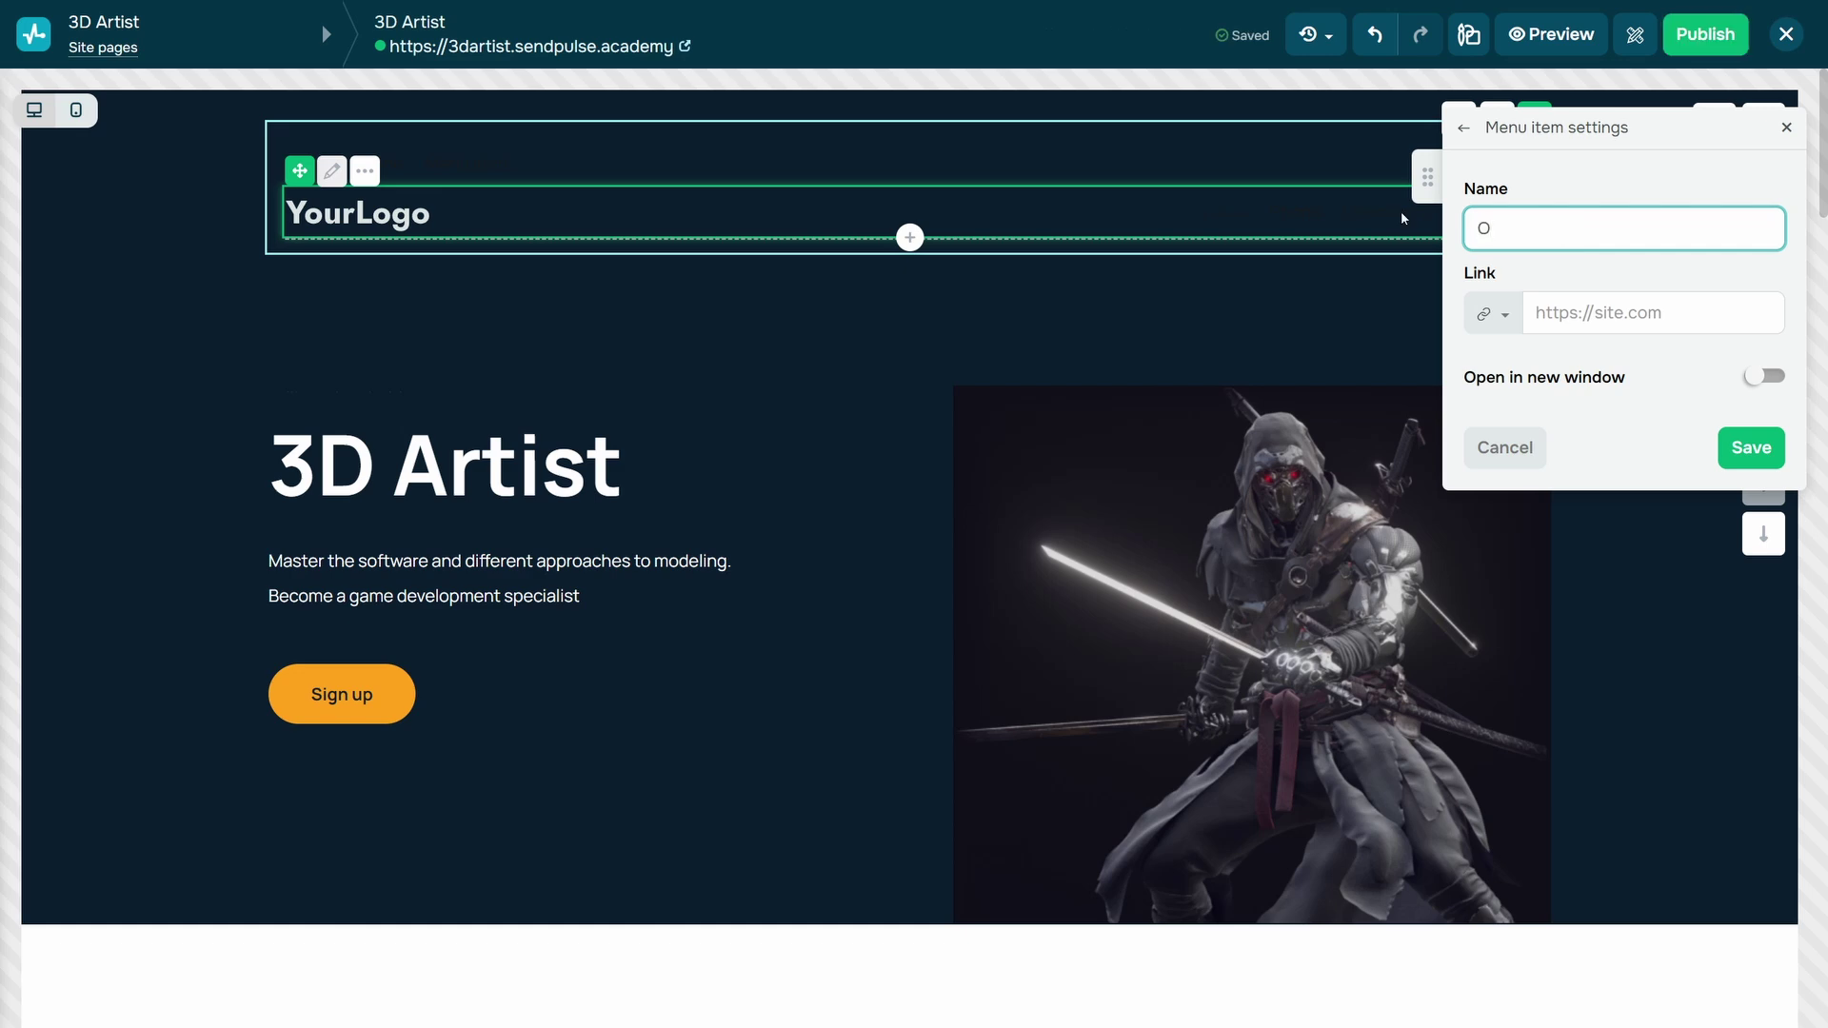
text(ur t)
text(eam)
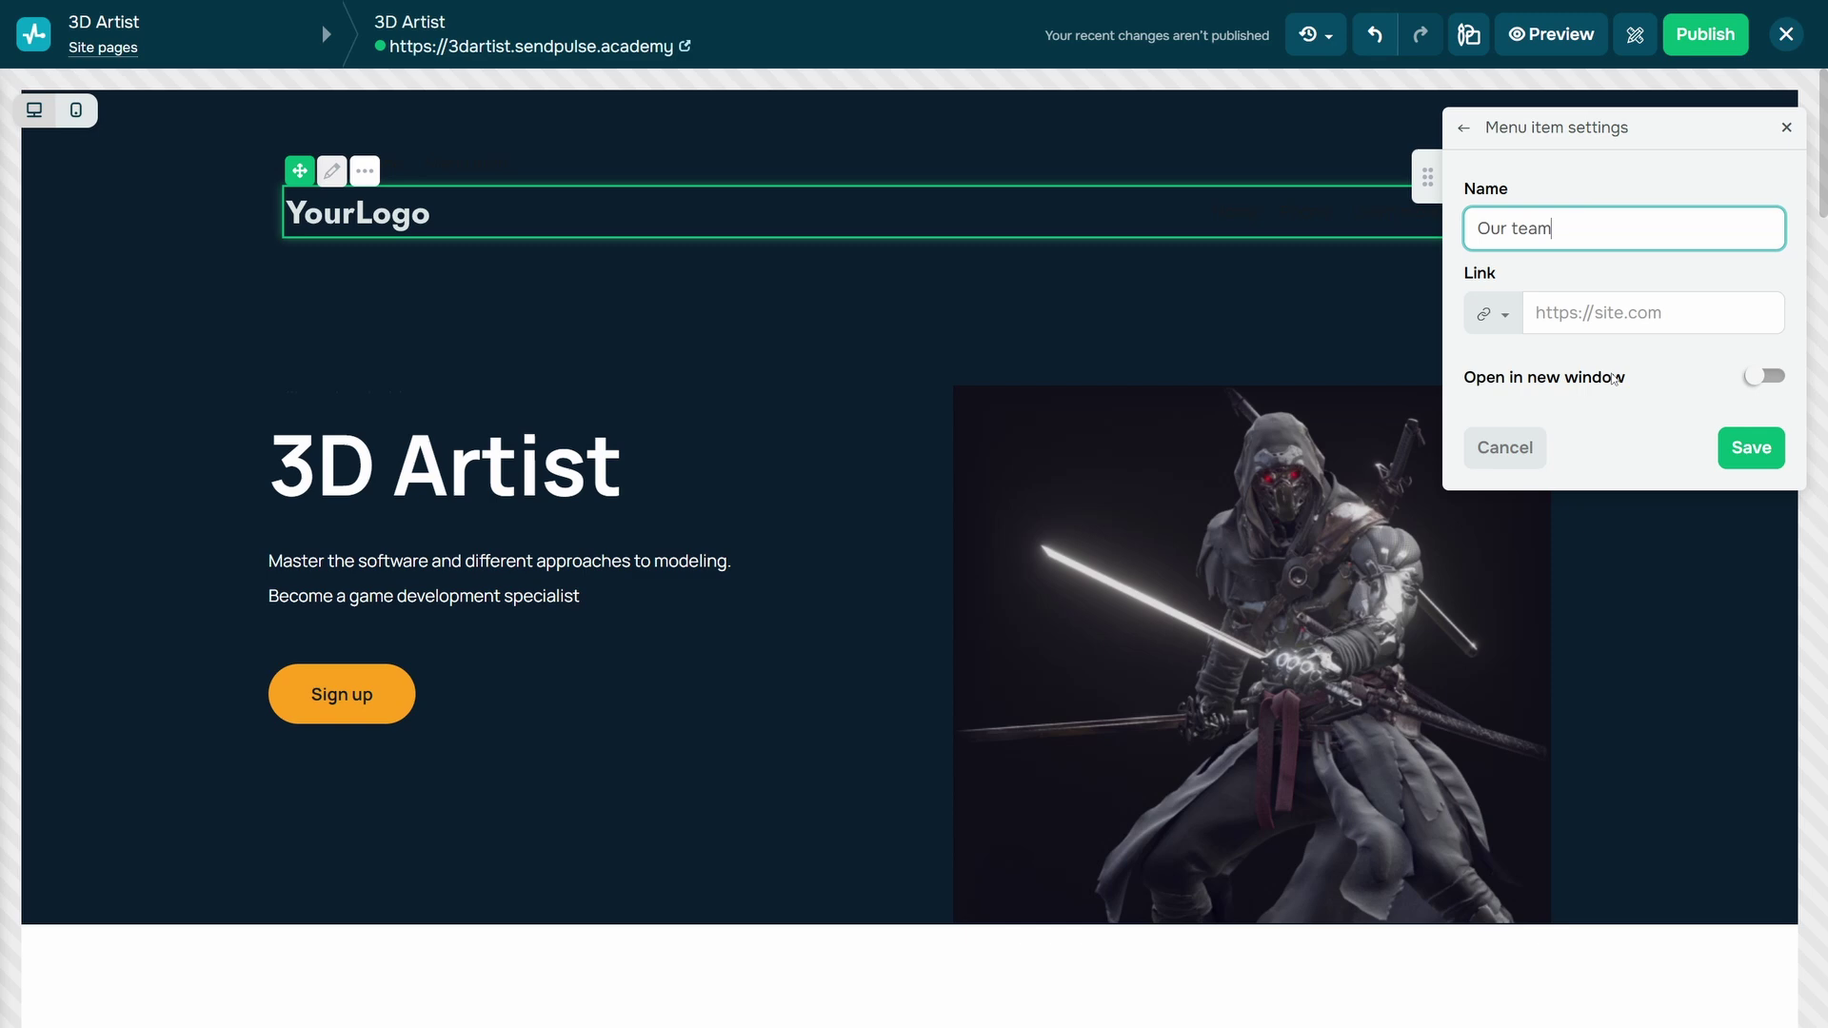
click(1494, 312)
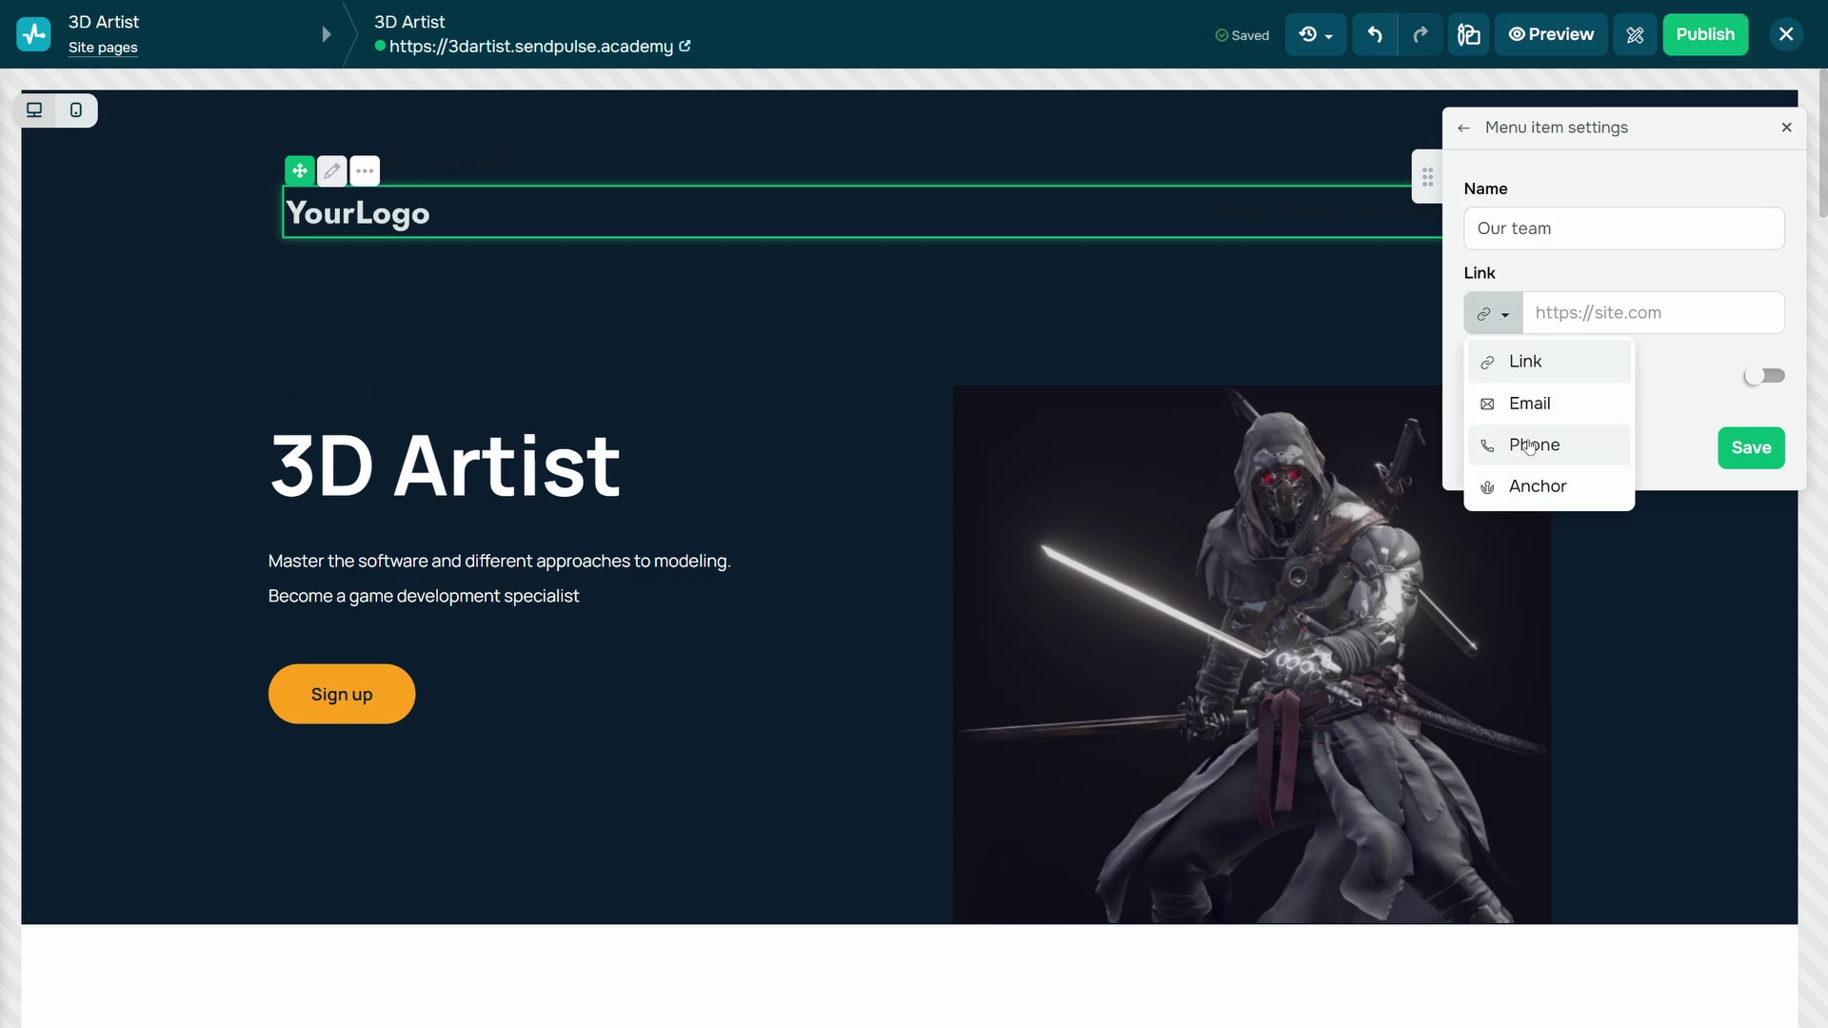
click(1529, 361)
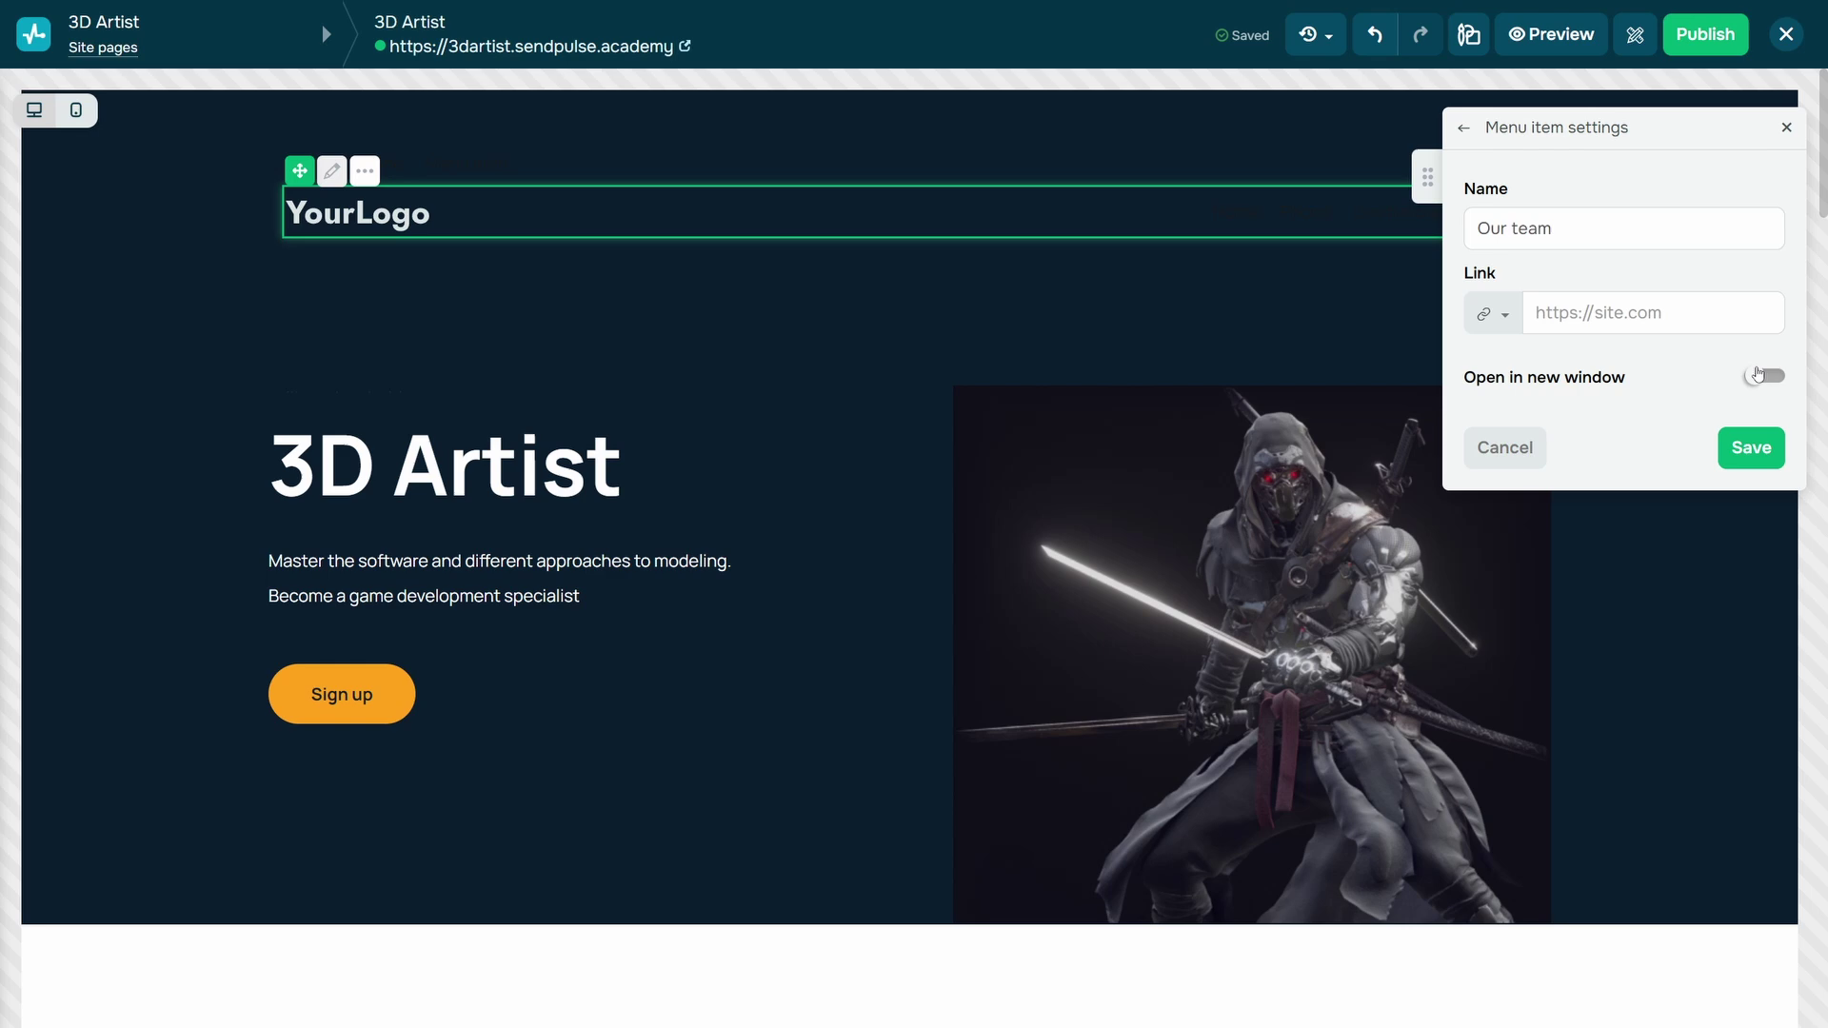
click(1761, 378)
click(1754, 449)
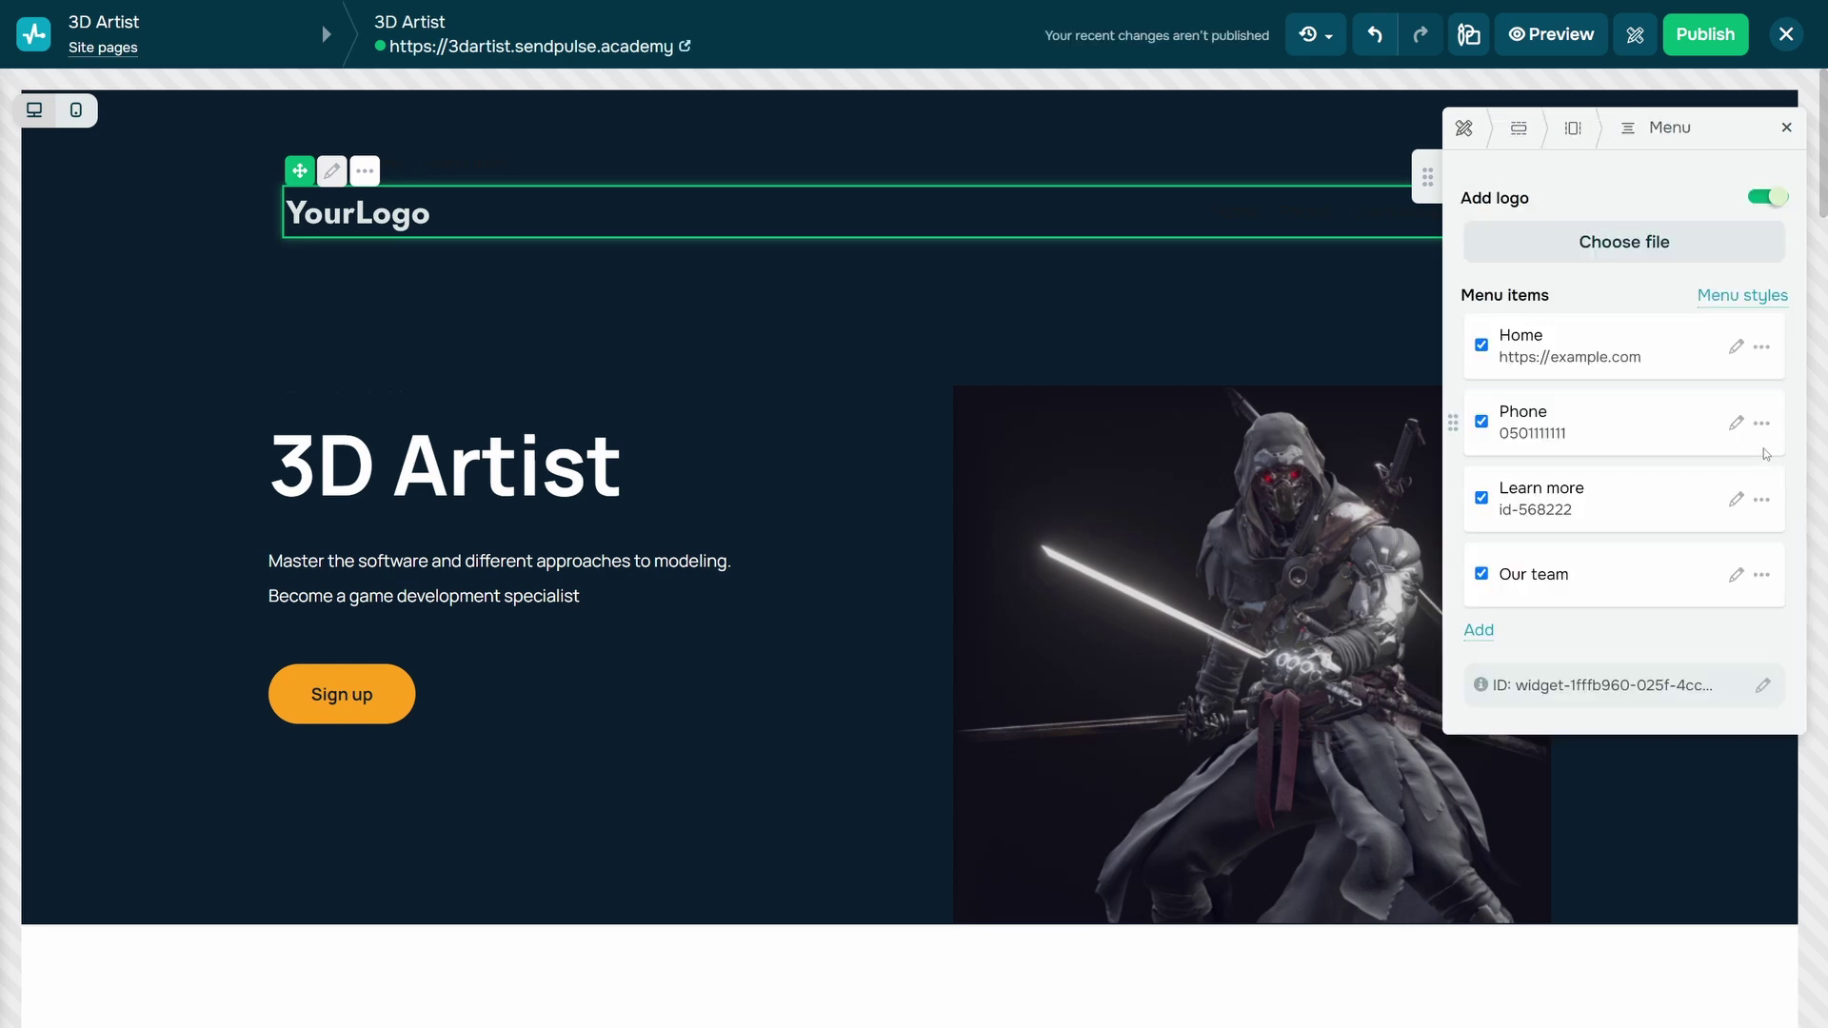
Add a submenu item under Our team from its ••• options menu.
click(1764, 576)
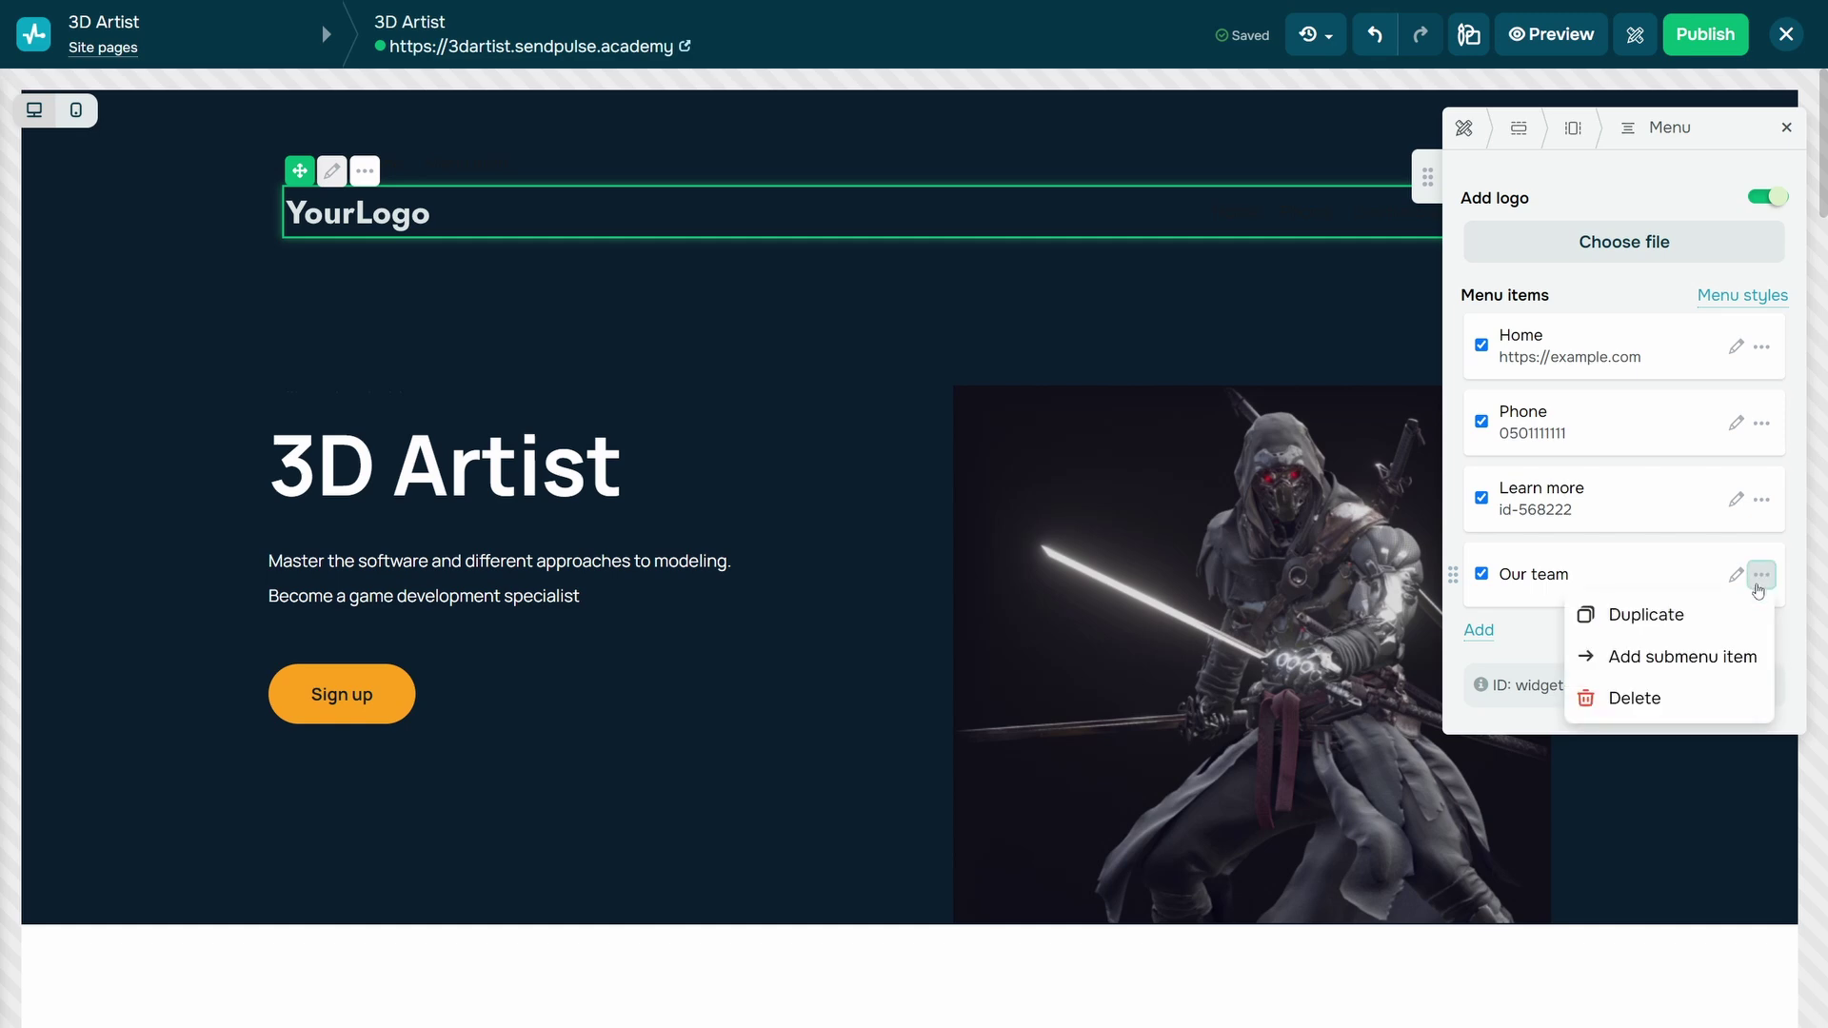
click(1765, 576)
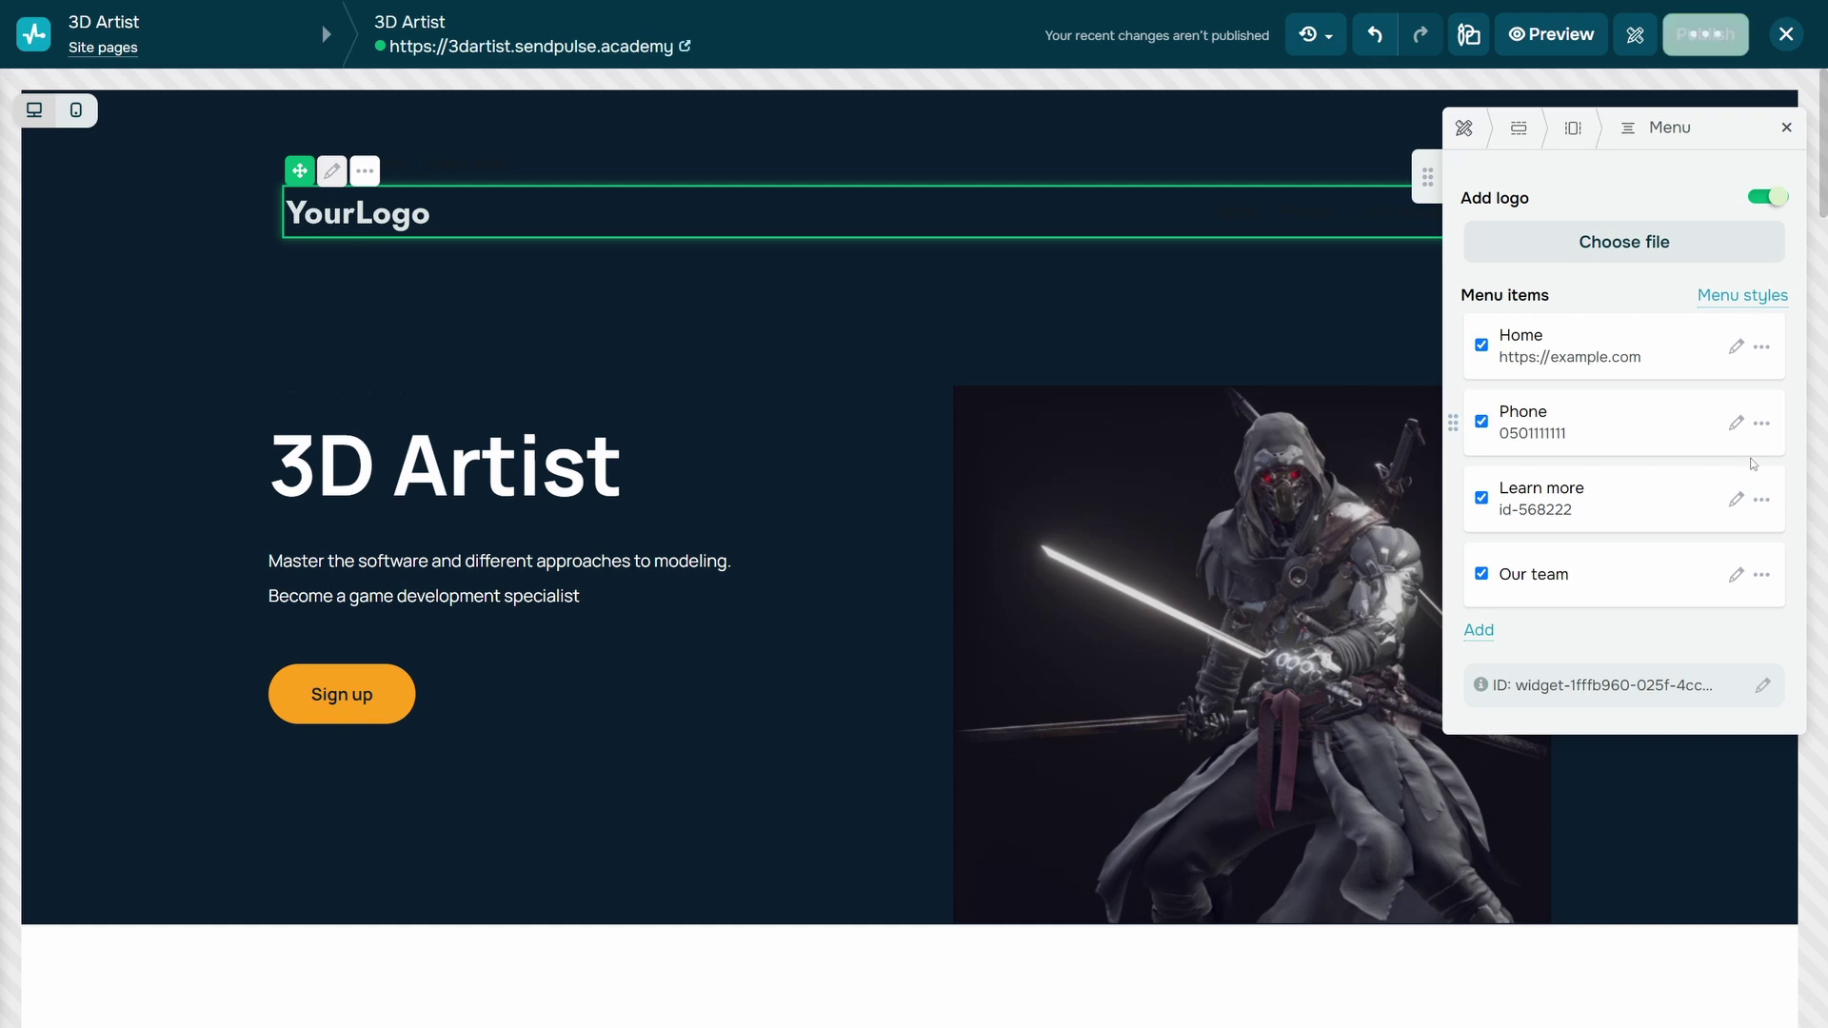
click(1763, 576)
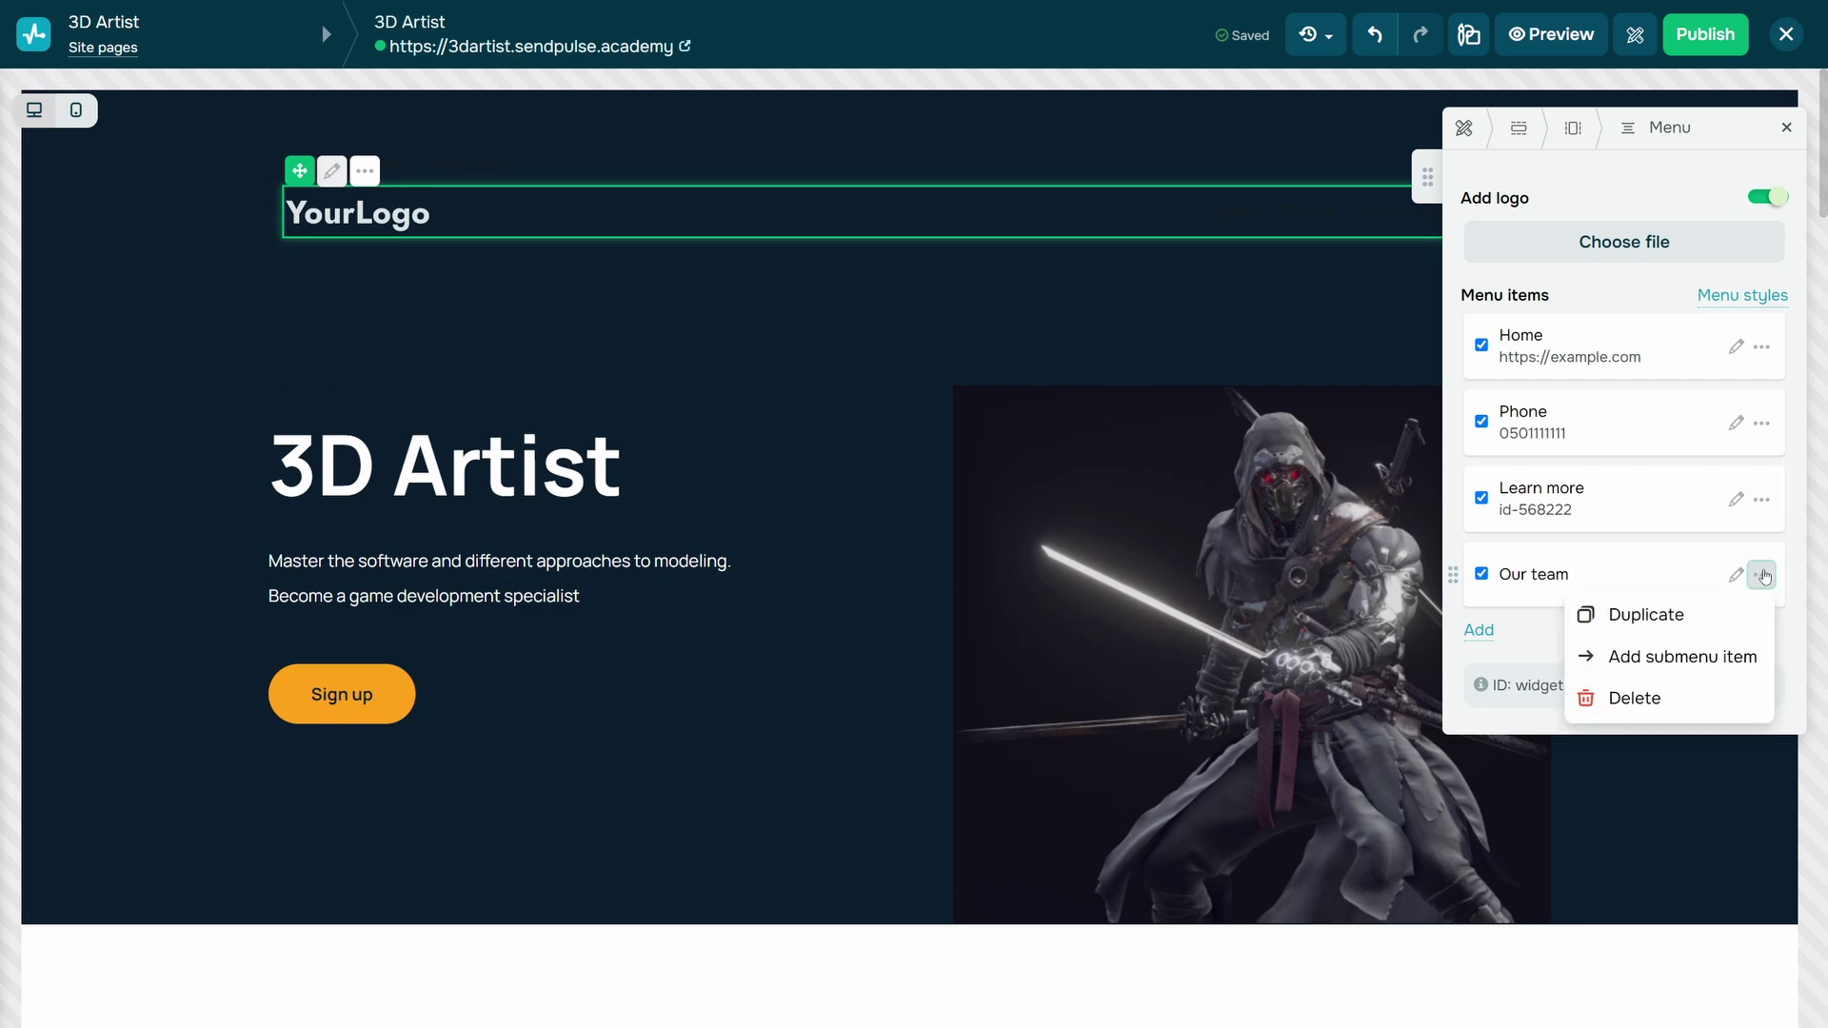
click(1714, 656)
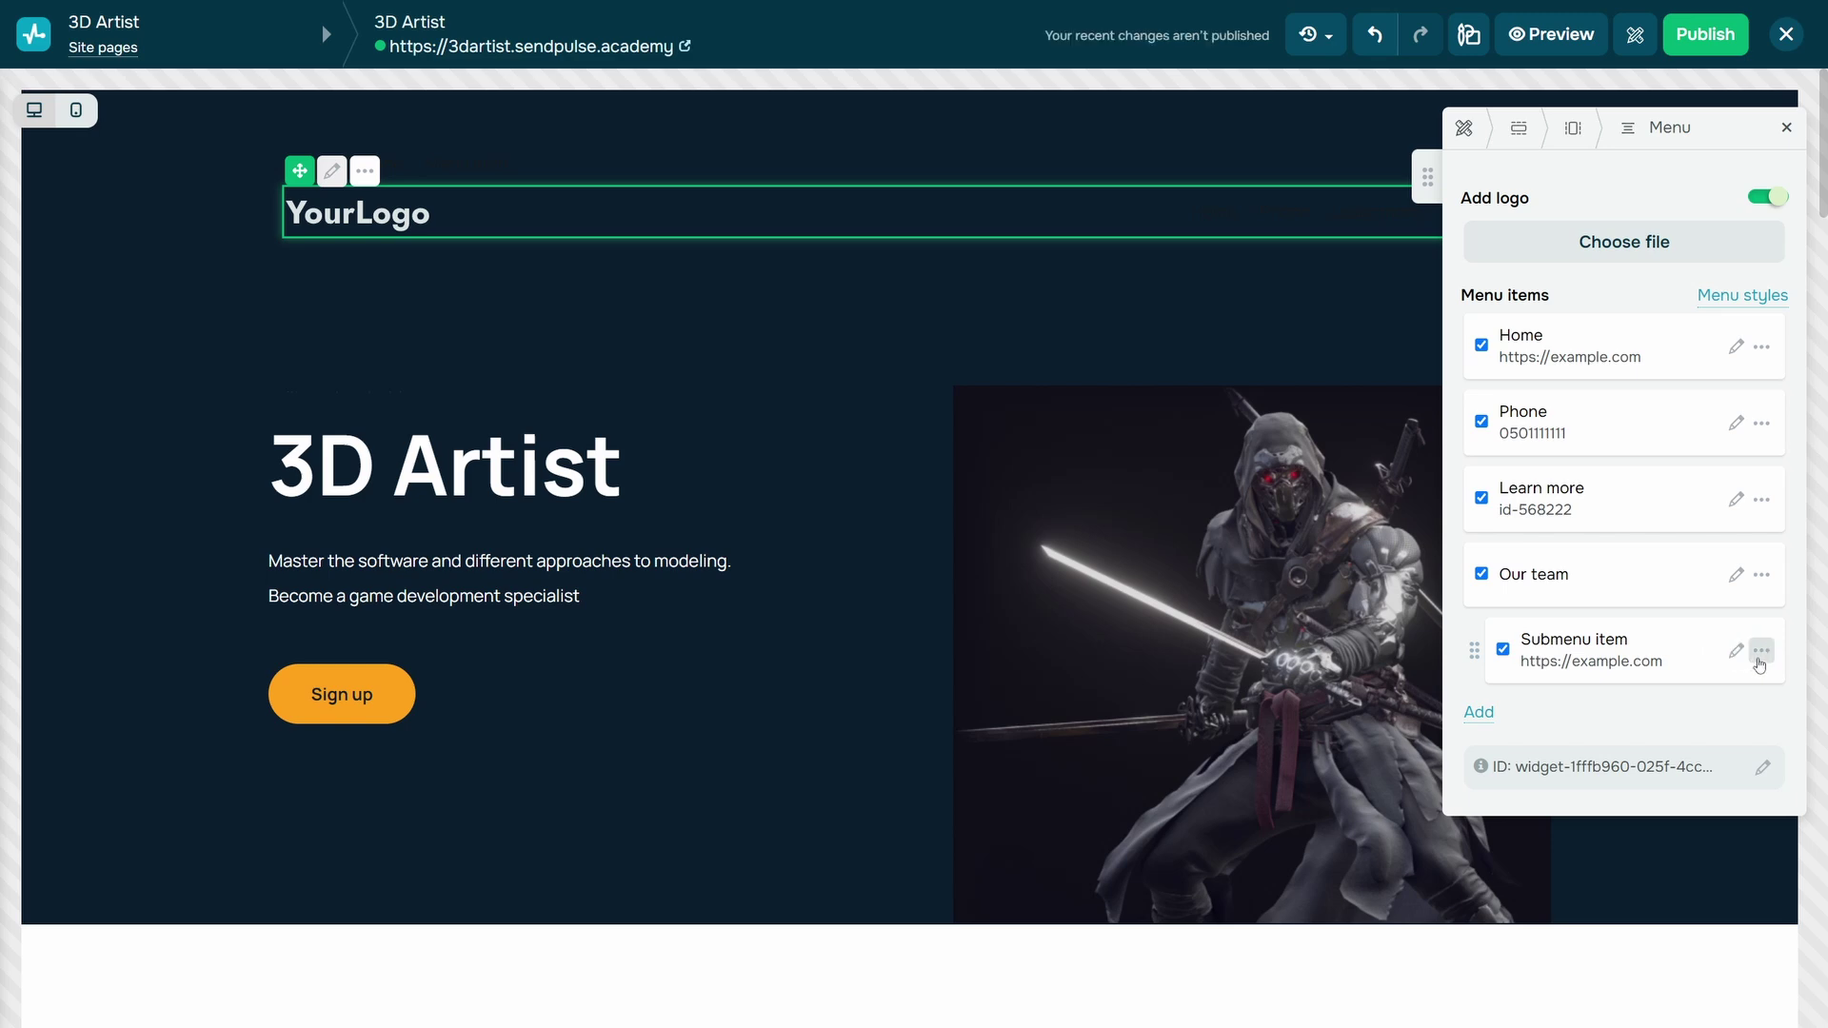
click(1736, 650)
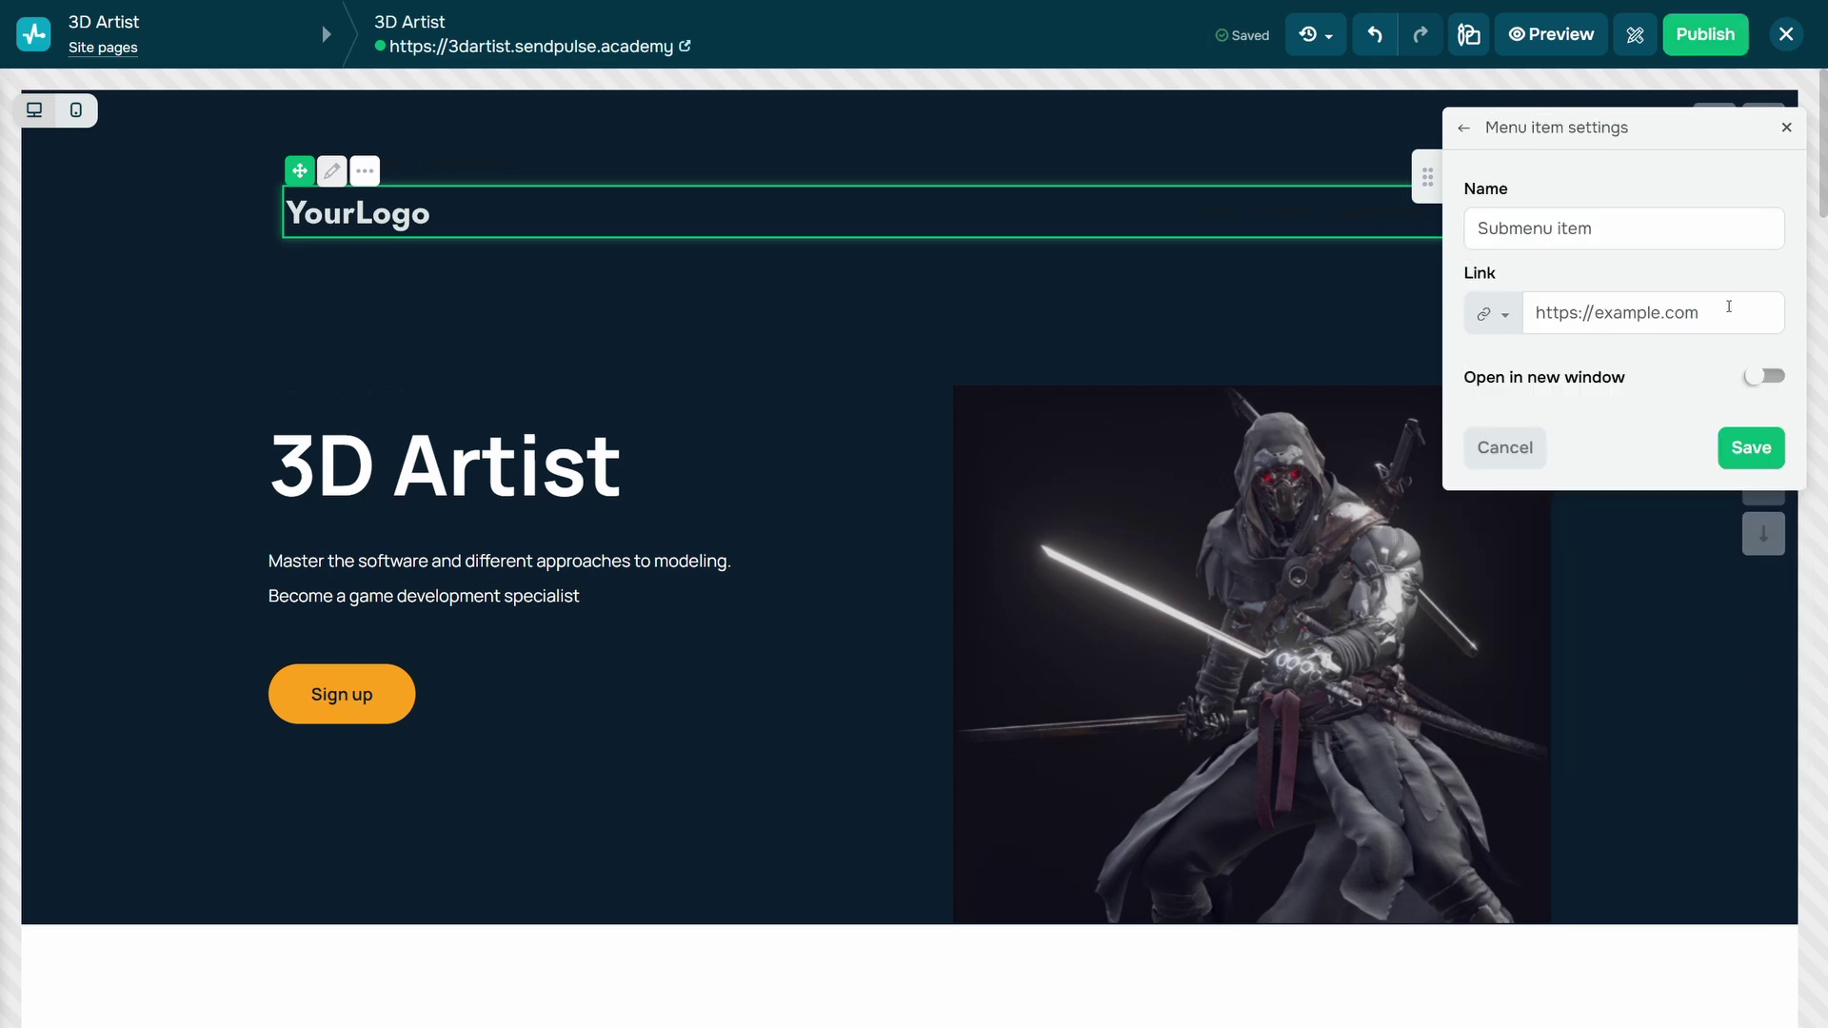
click(1493, 314)
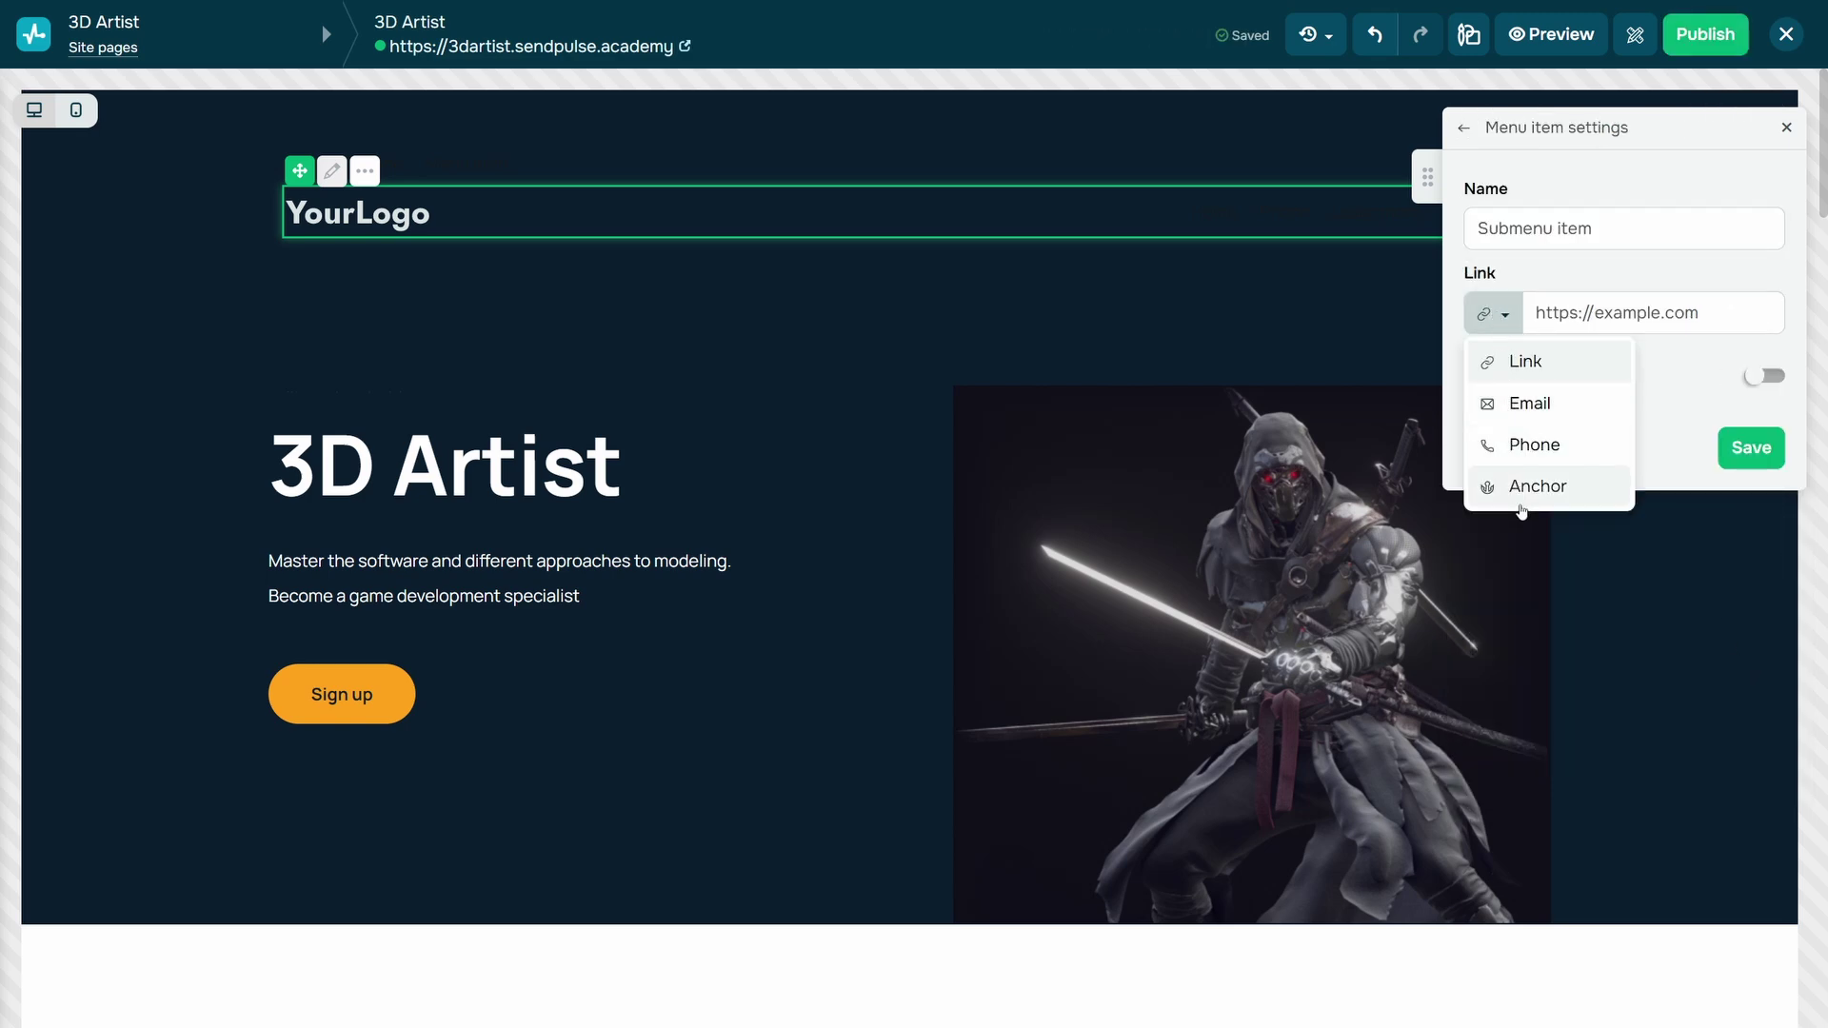
click(1759, 377)
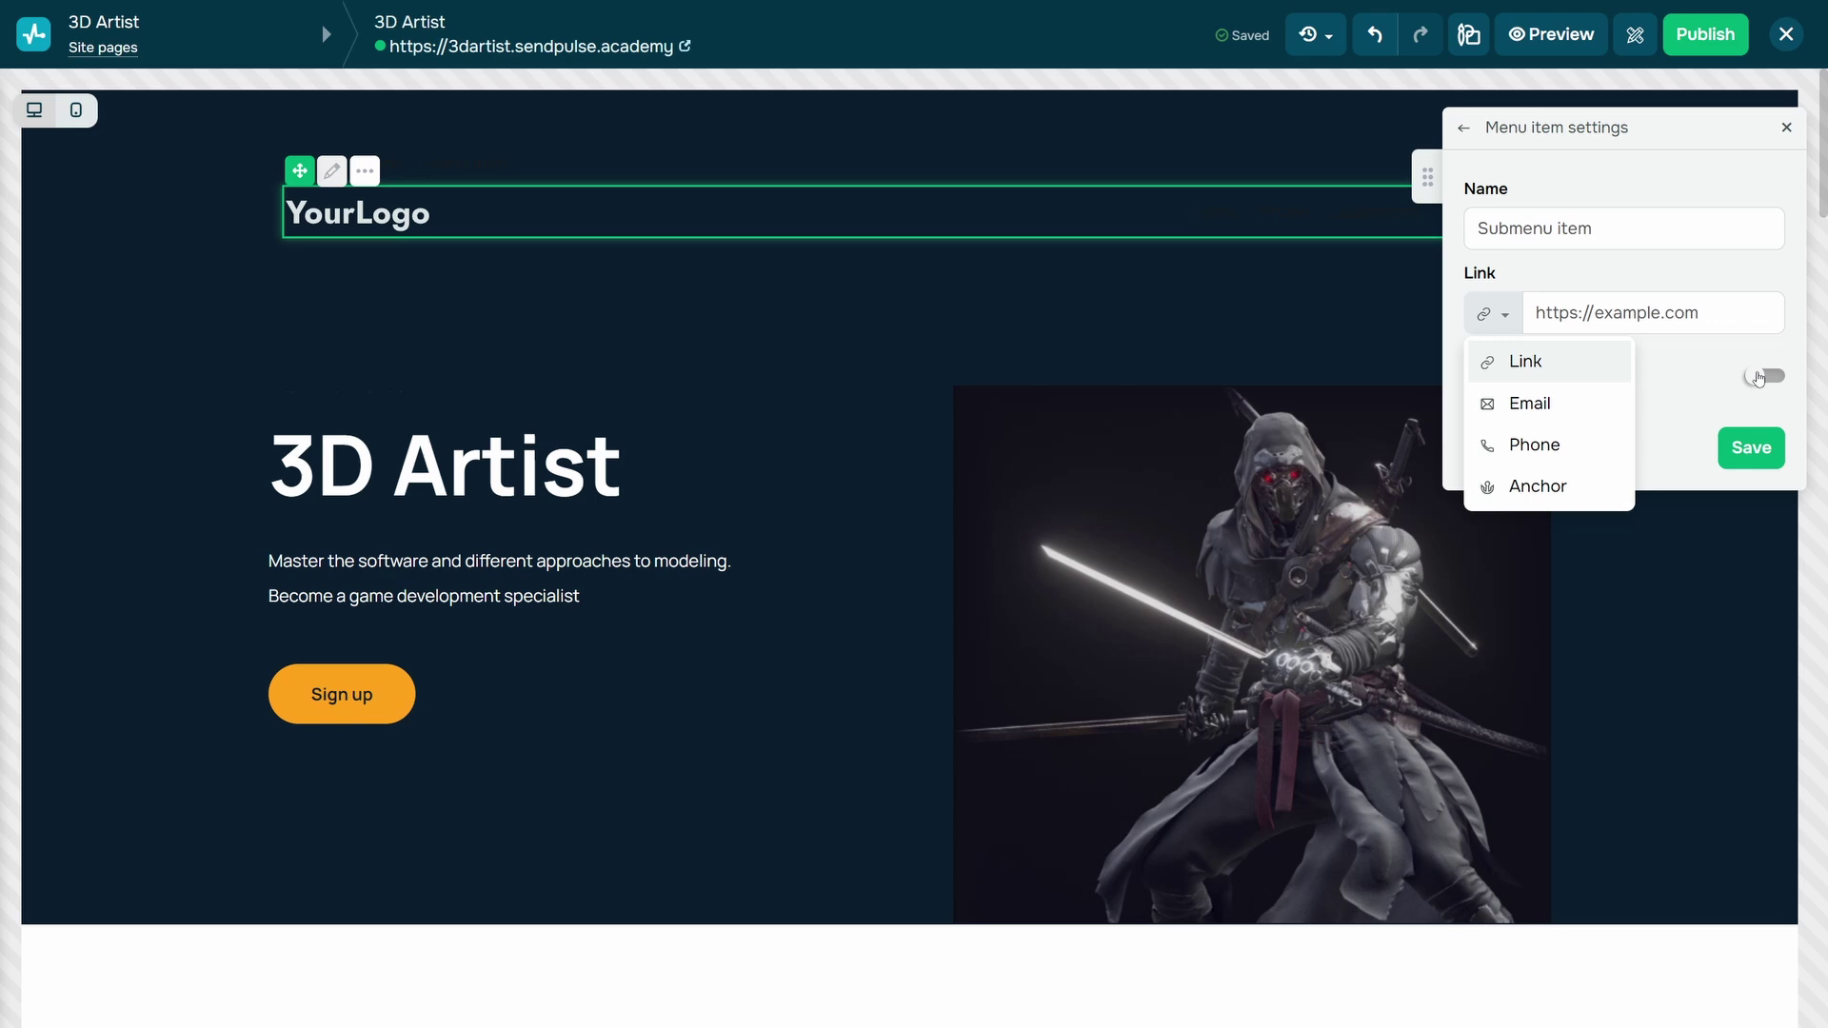
click(1750, 445)
click(1767, 653)
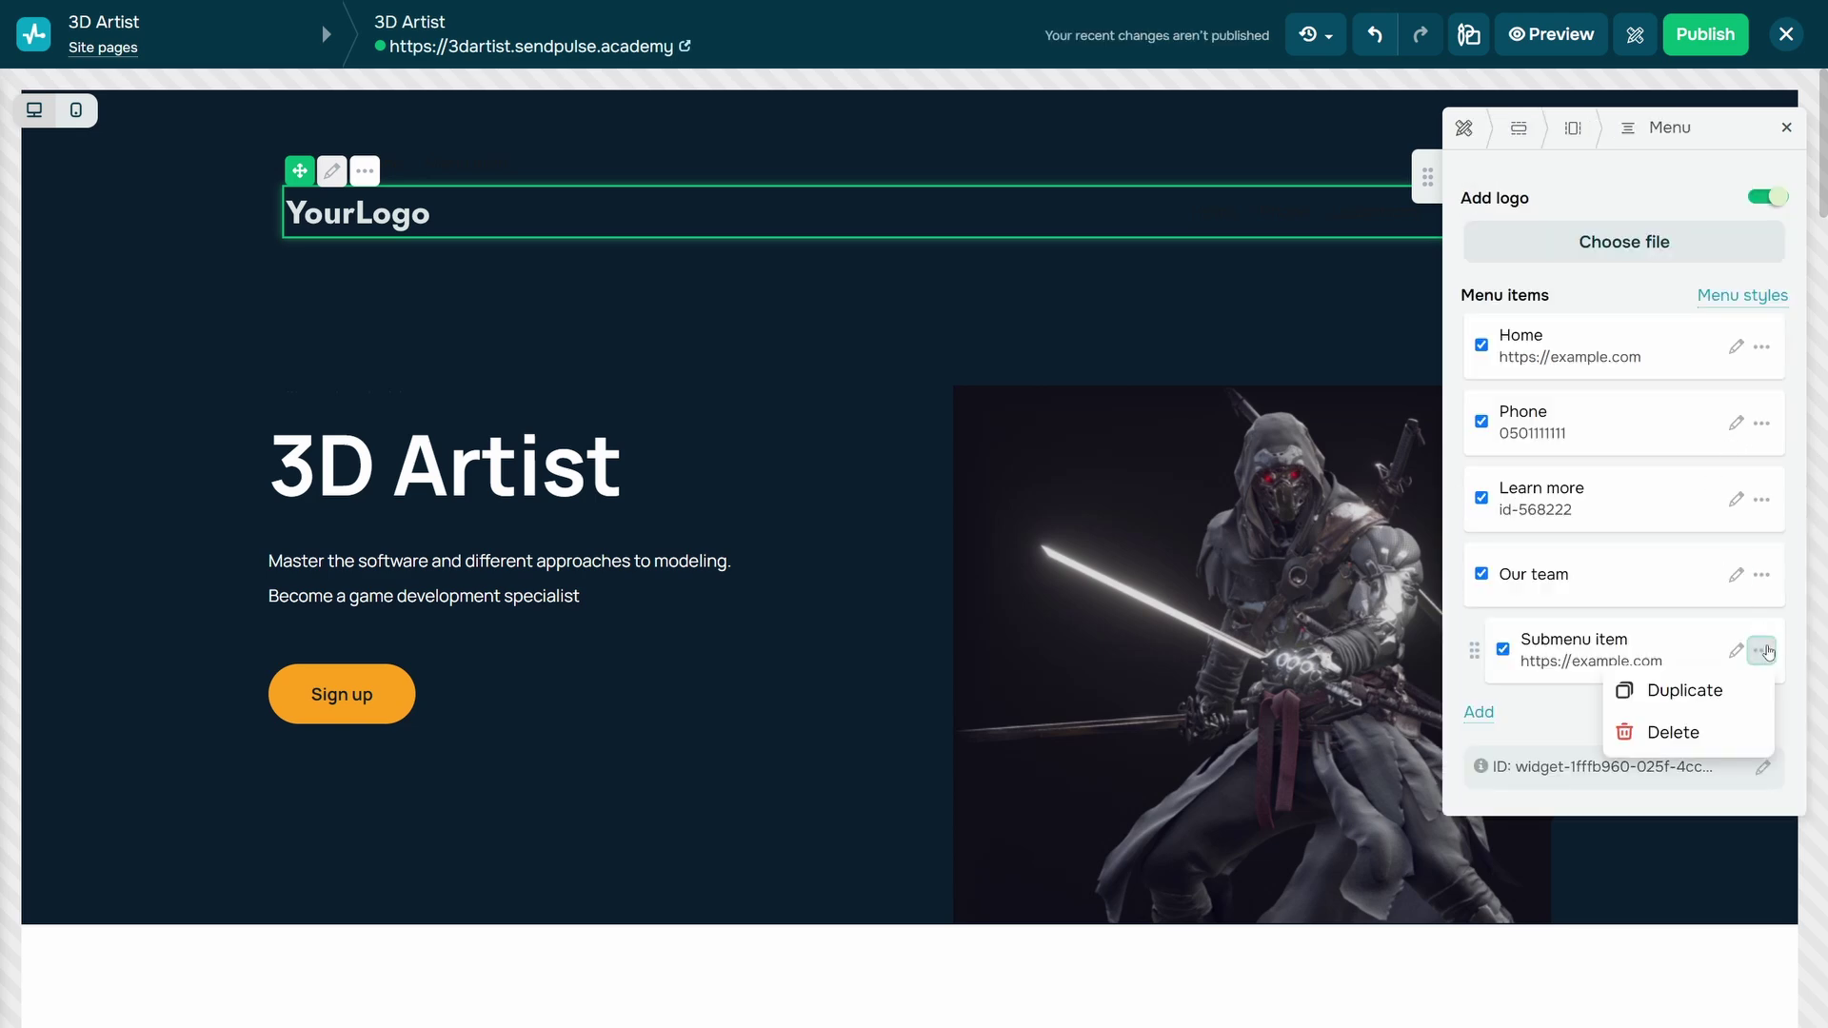
click(1720, 692)
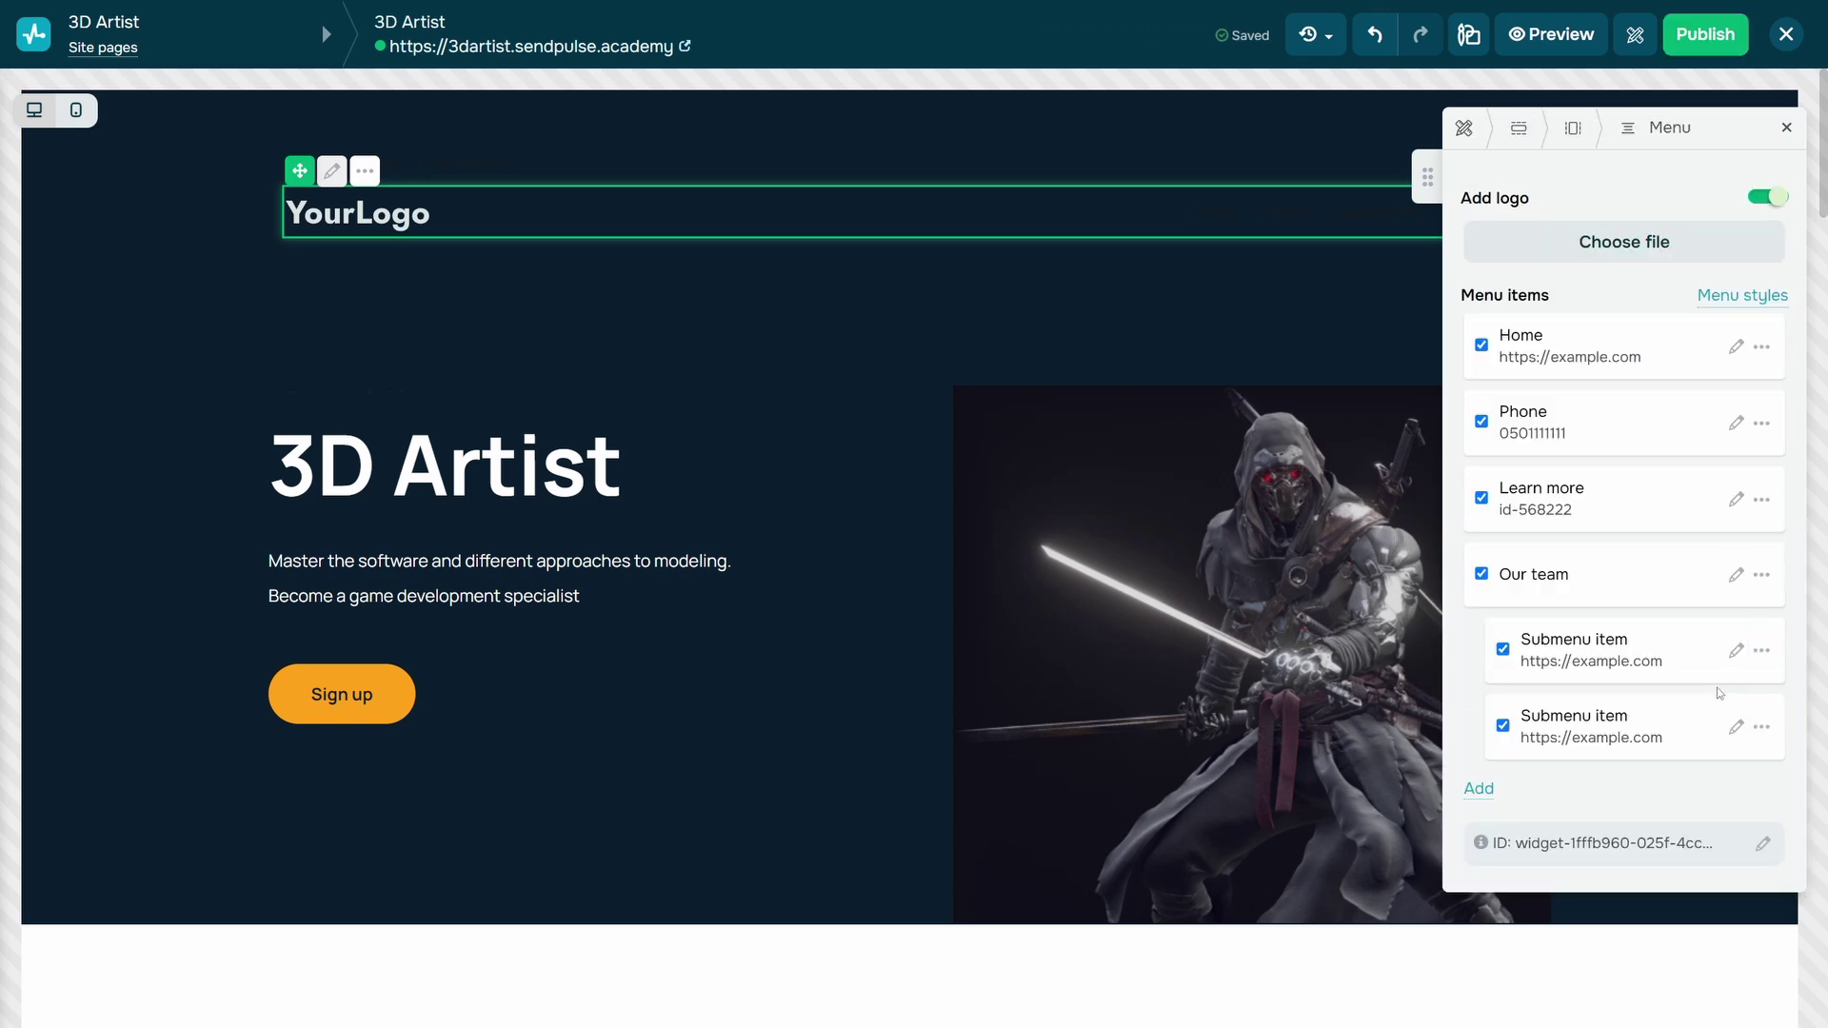
click(1762, 727)
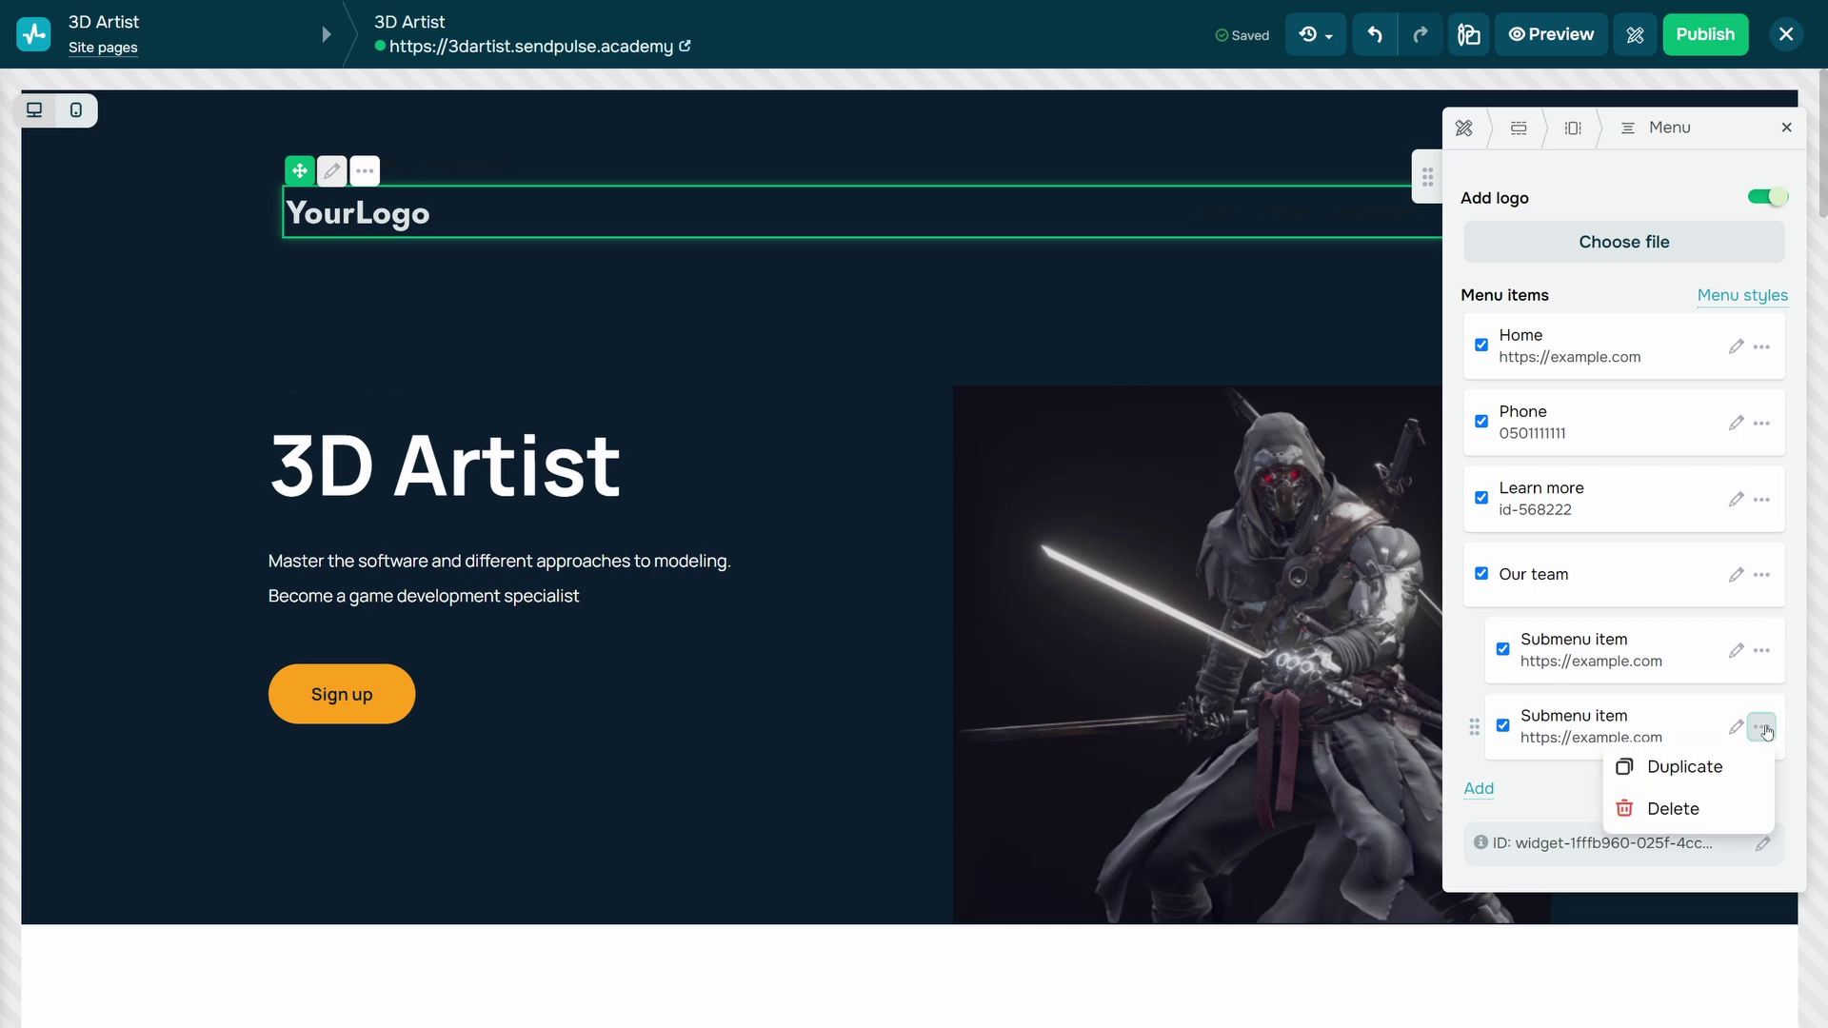
click(1710, 807)
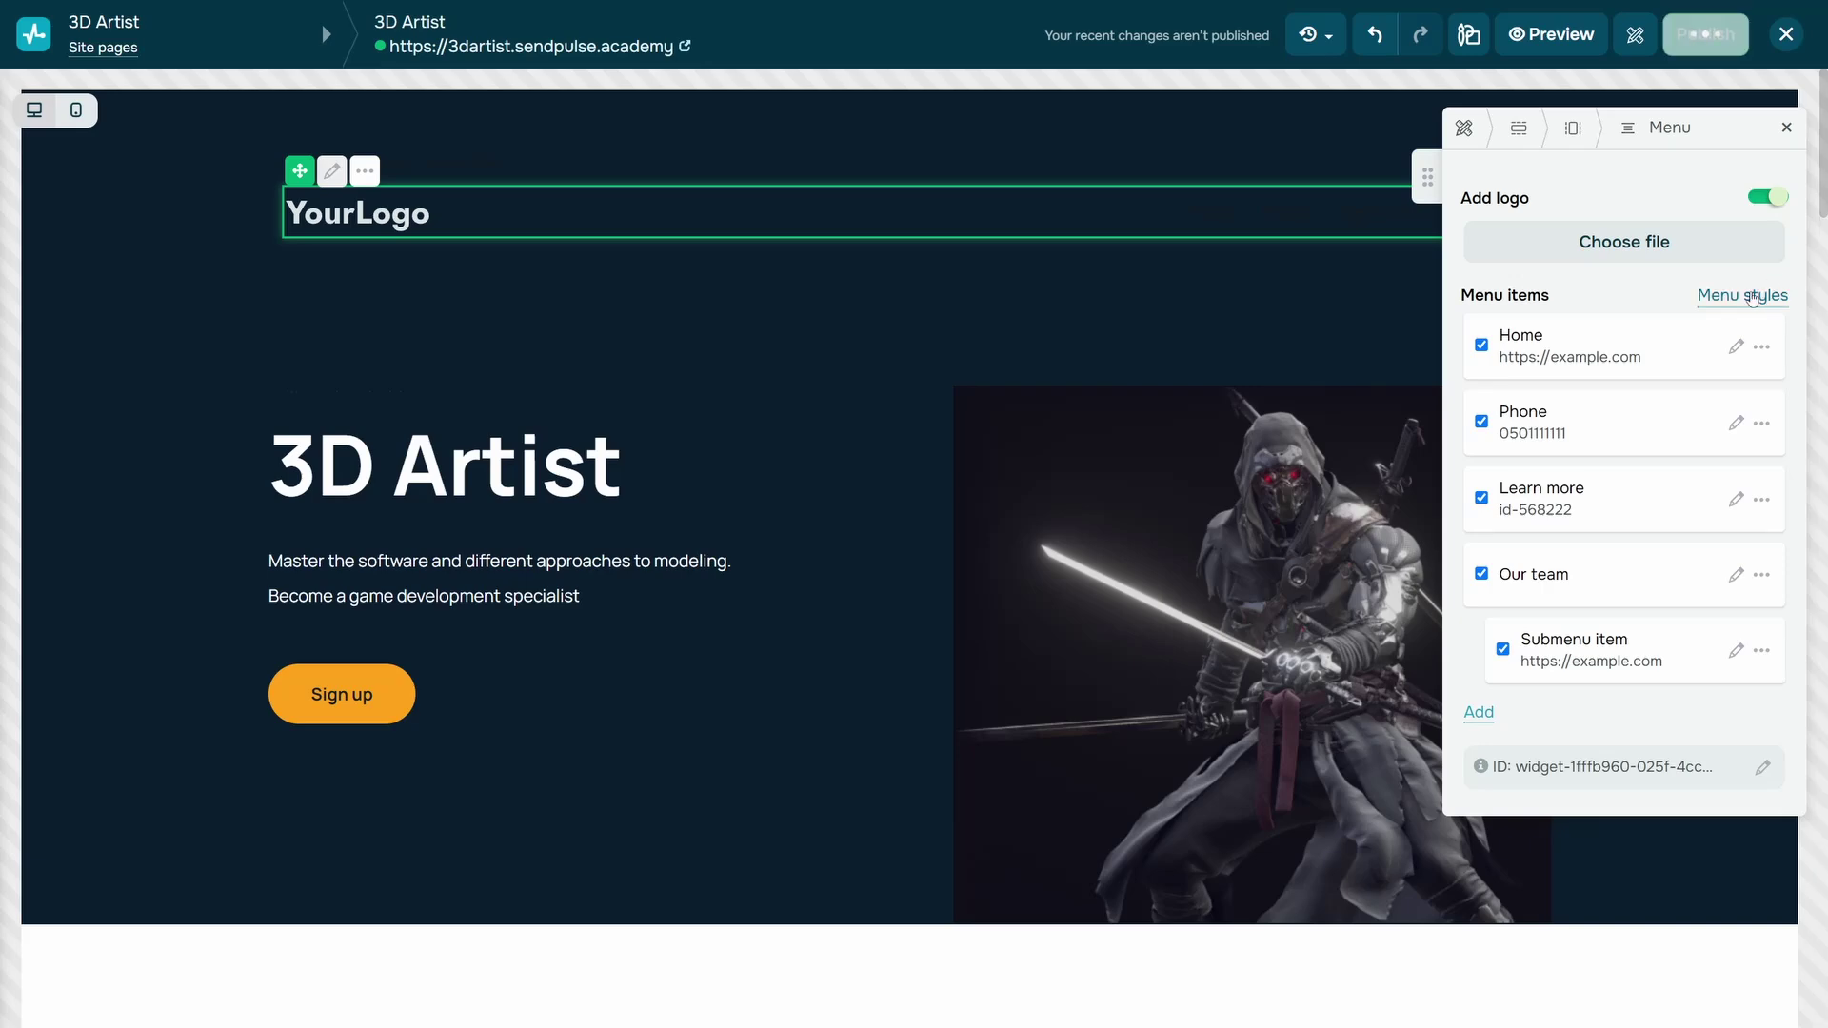
click(1753, 295)
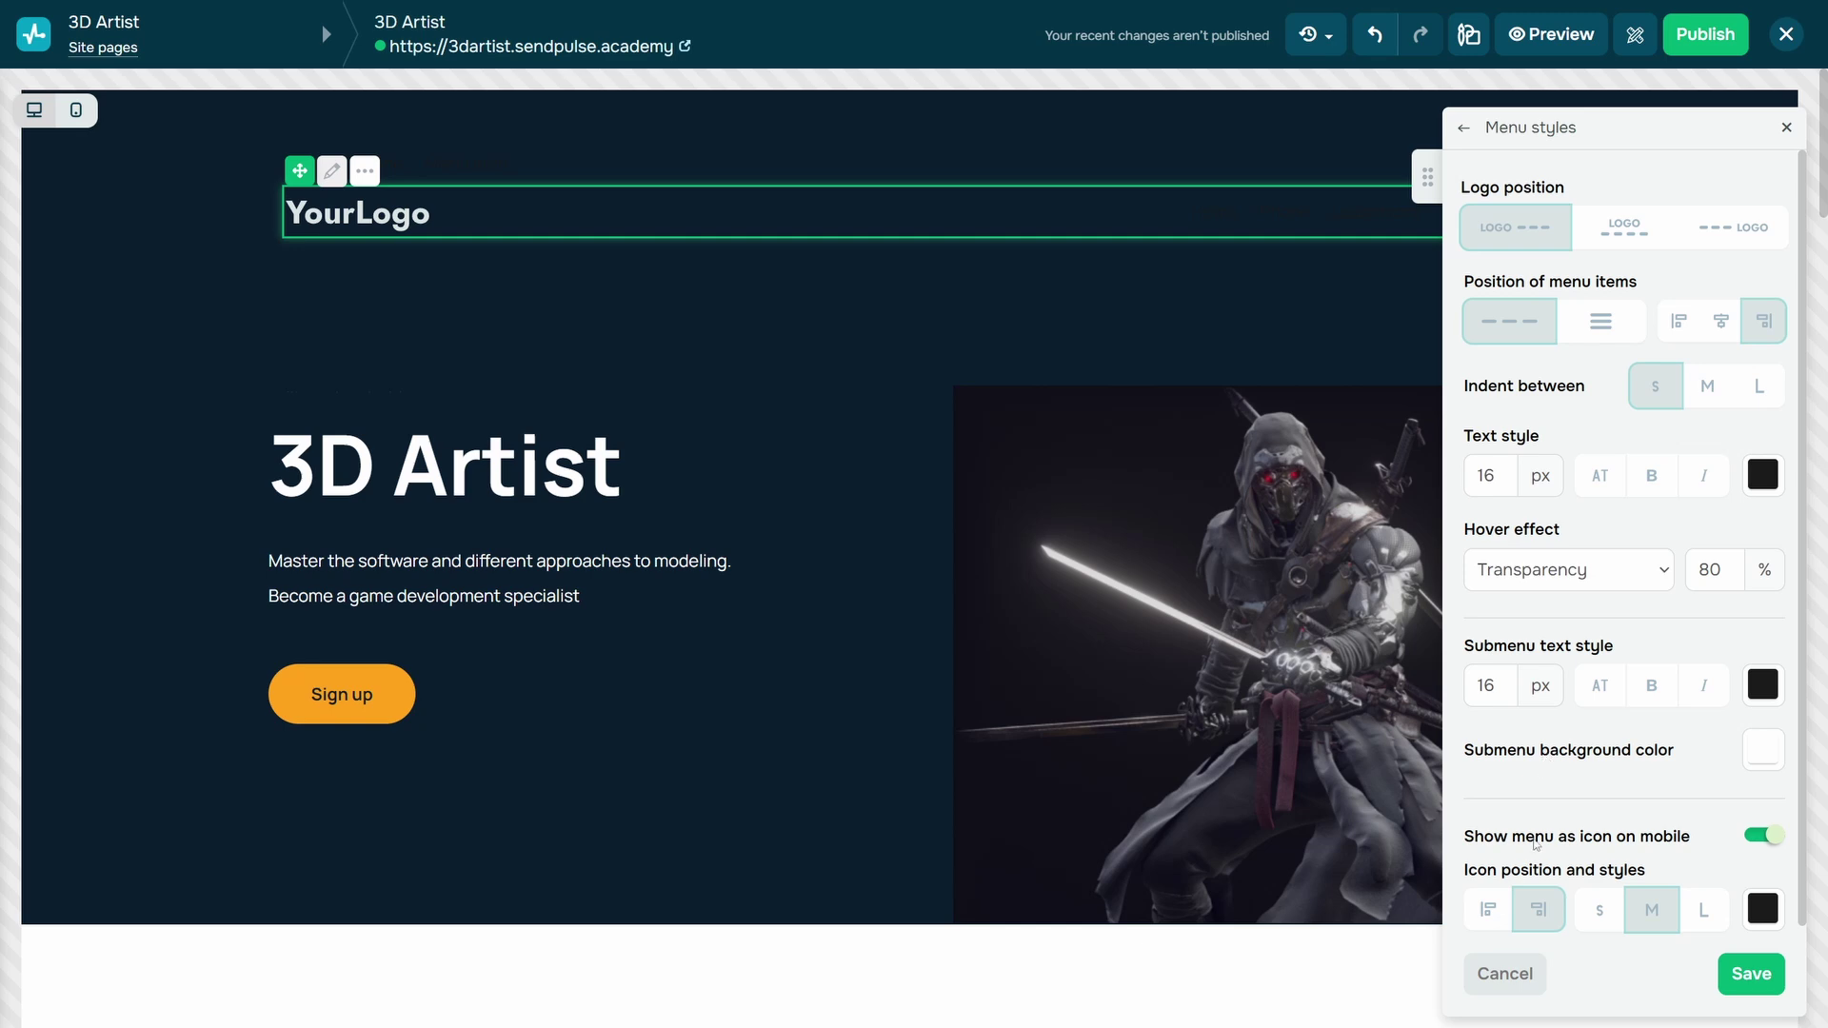
click(1746, 973)
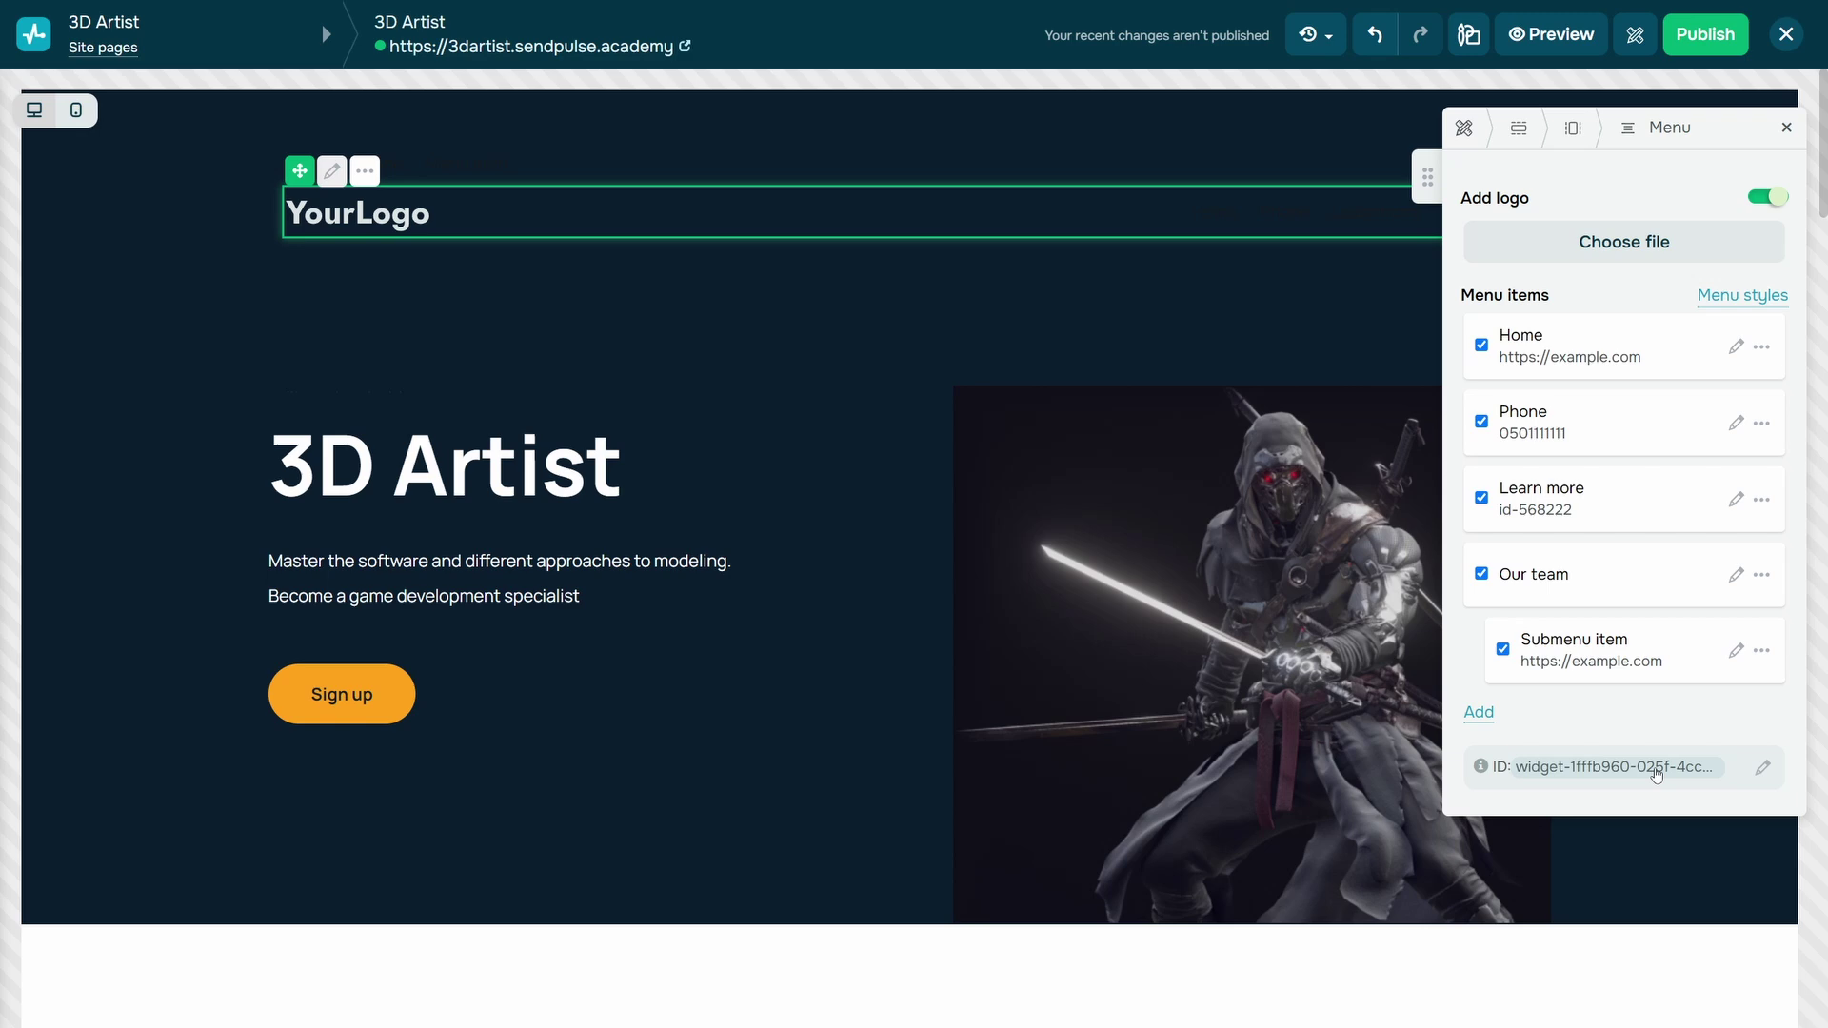
Copy the menu widget ID widget-1fffb960 and start editing it.
click(1658, 771)
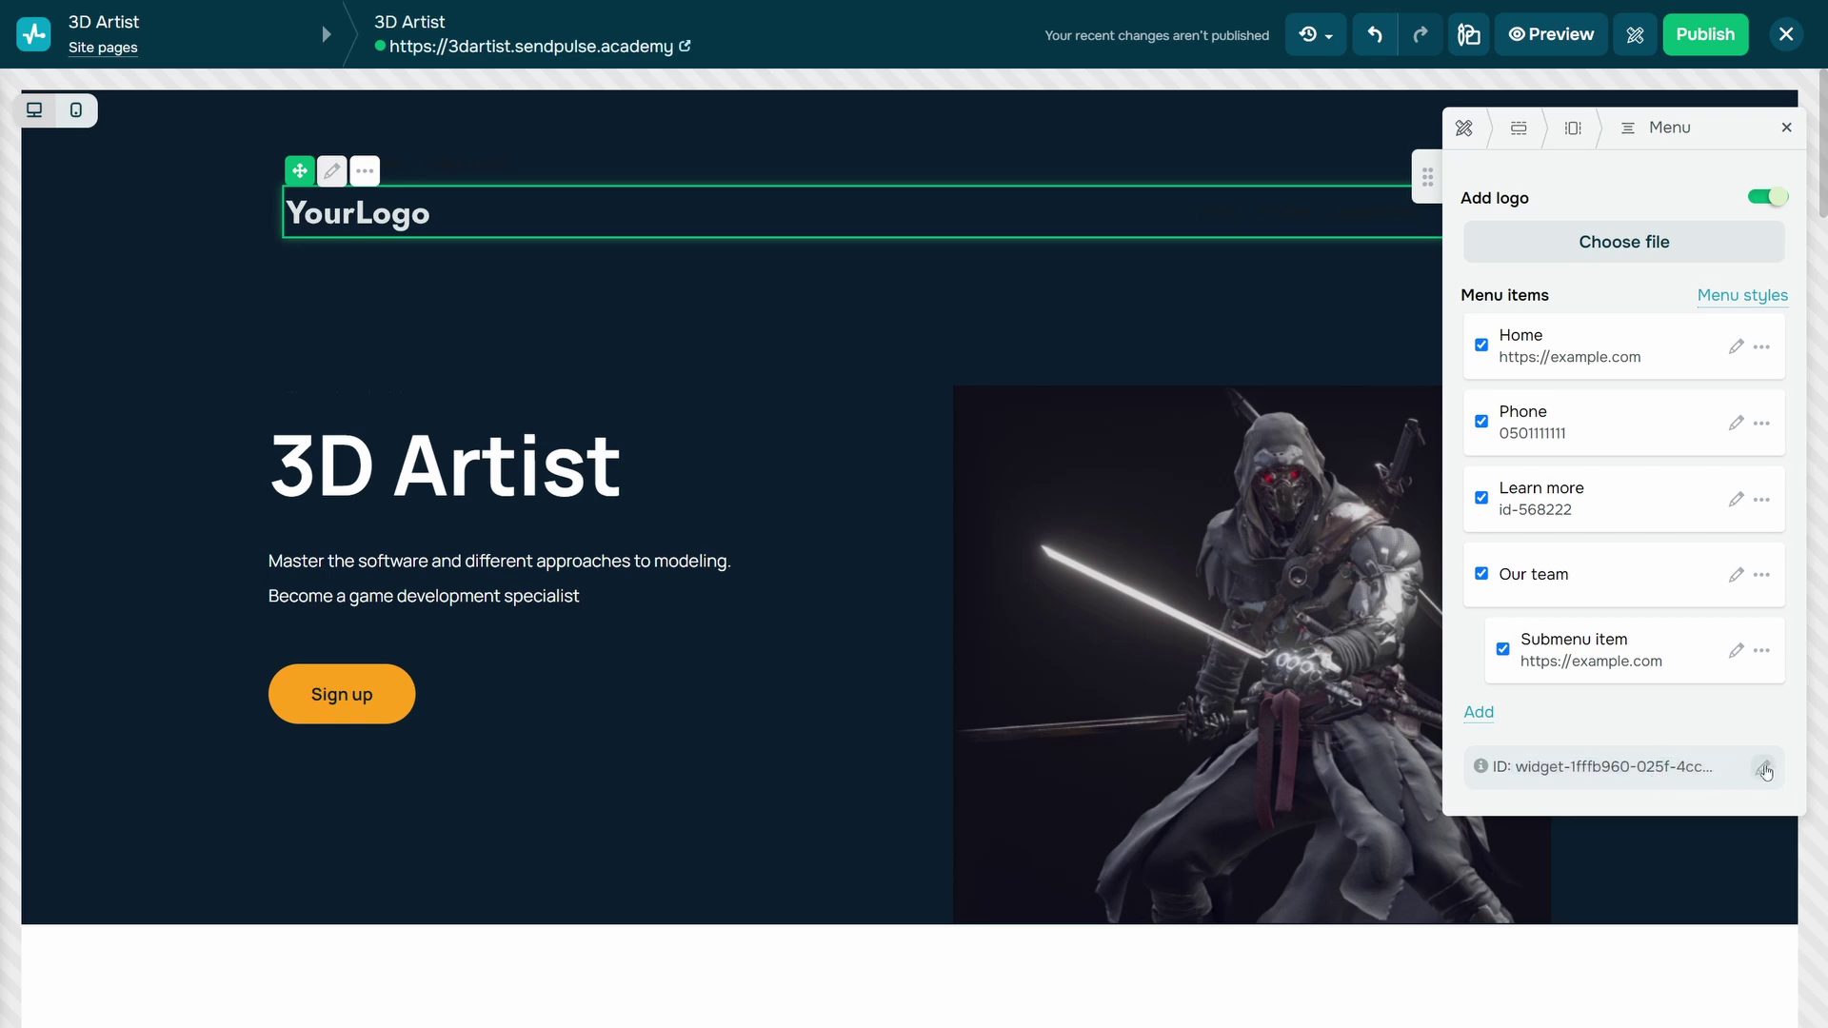
click(1764, 770)
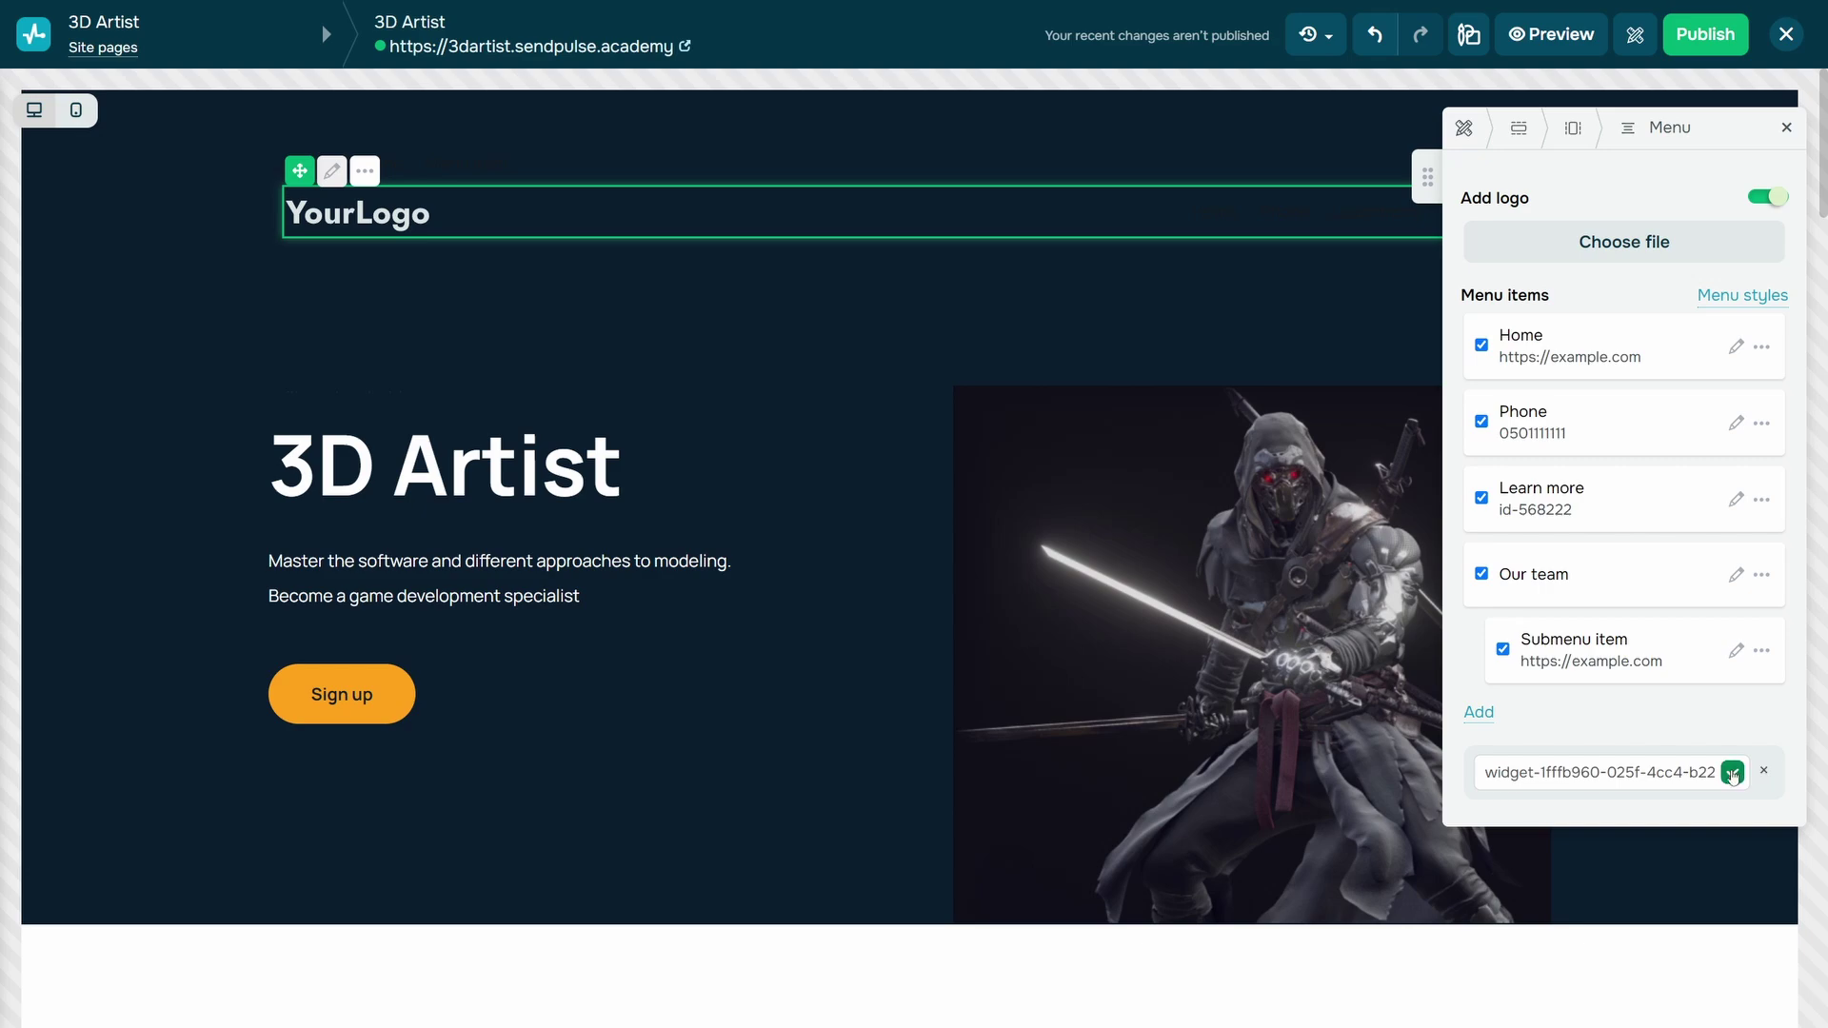